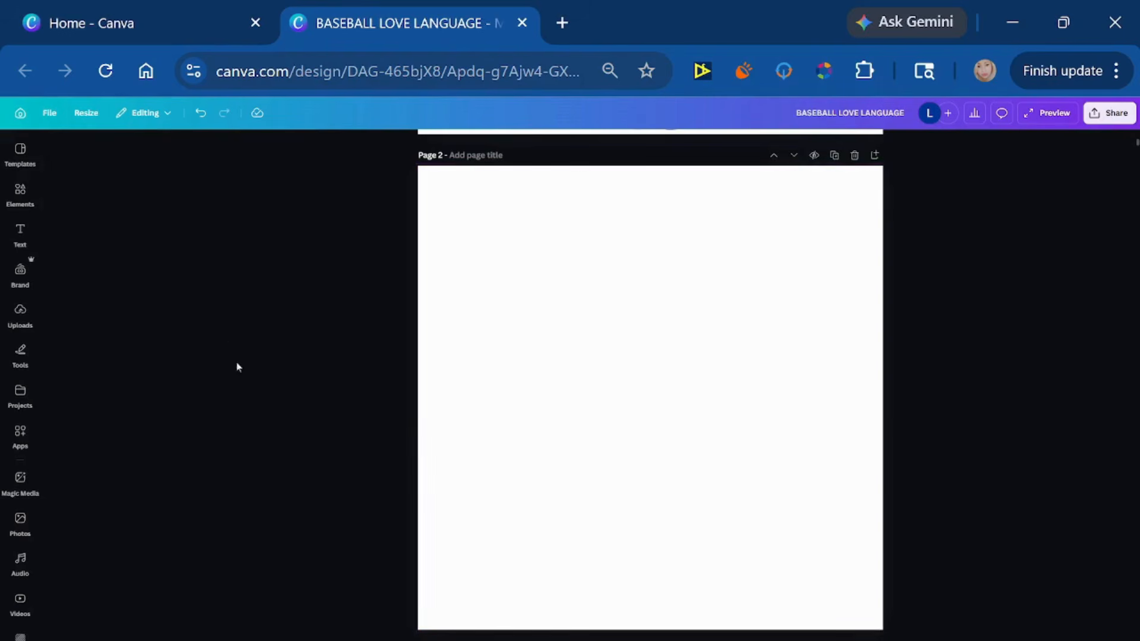
Search the elements library for "flowers" and show all the graphics results
left_click(25, 232)
left_click(26, 201)
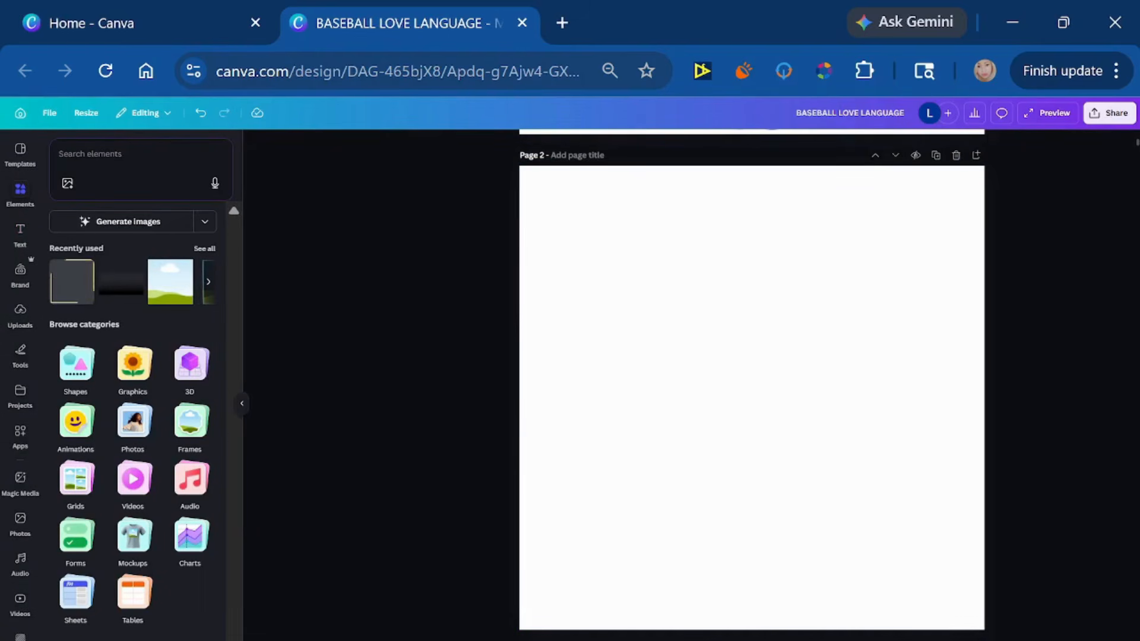
left_click(119, 154)
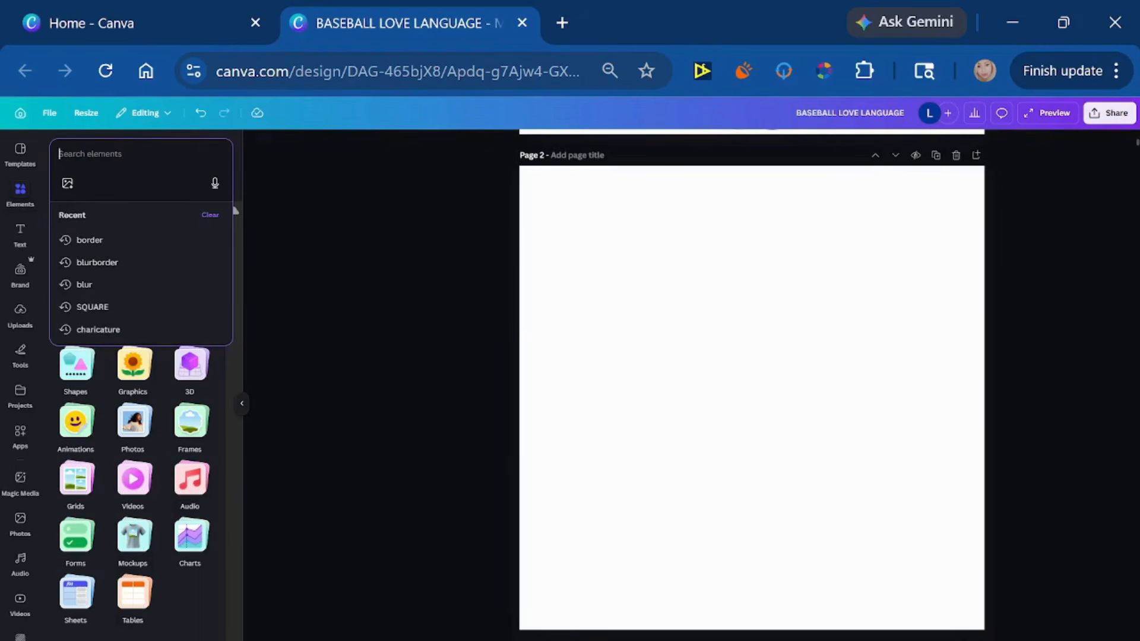
type("flowers")
key("Return")
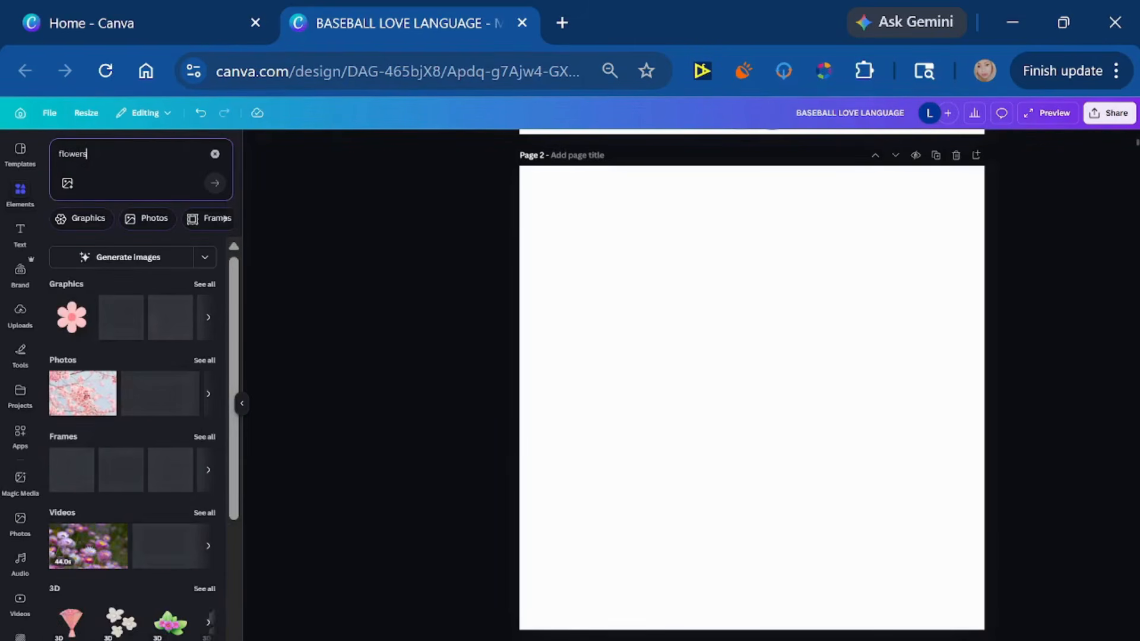
left_click(204, 287)
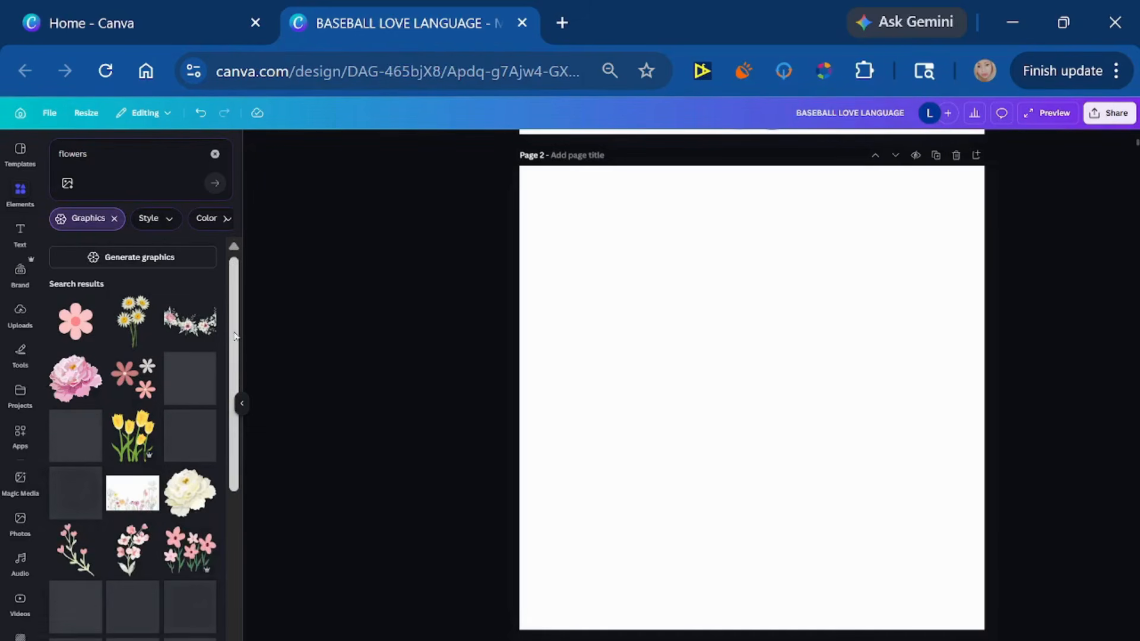
Add the pink lilies, the pink-orange plumeria, the flat single pink flower and the trio of yellow flowers to page 2
scroll(240, 380, "down", 2)
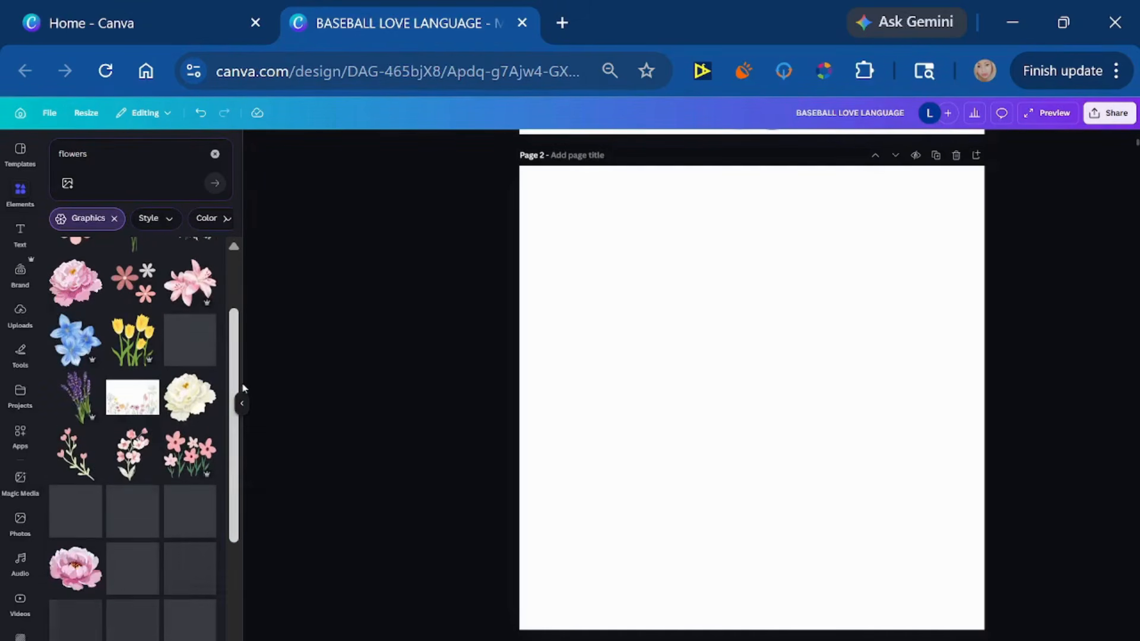
left_click(184, 290)
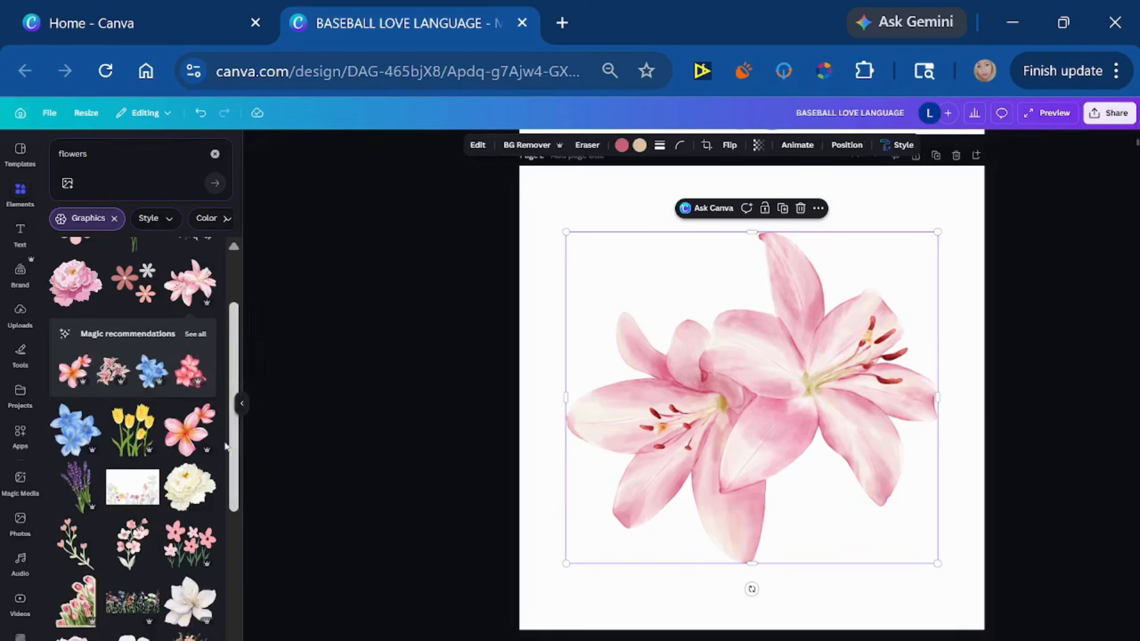
left_click(182, 447)
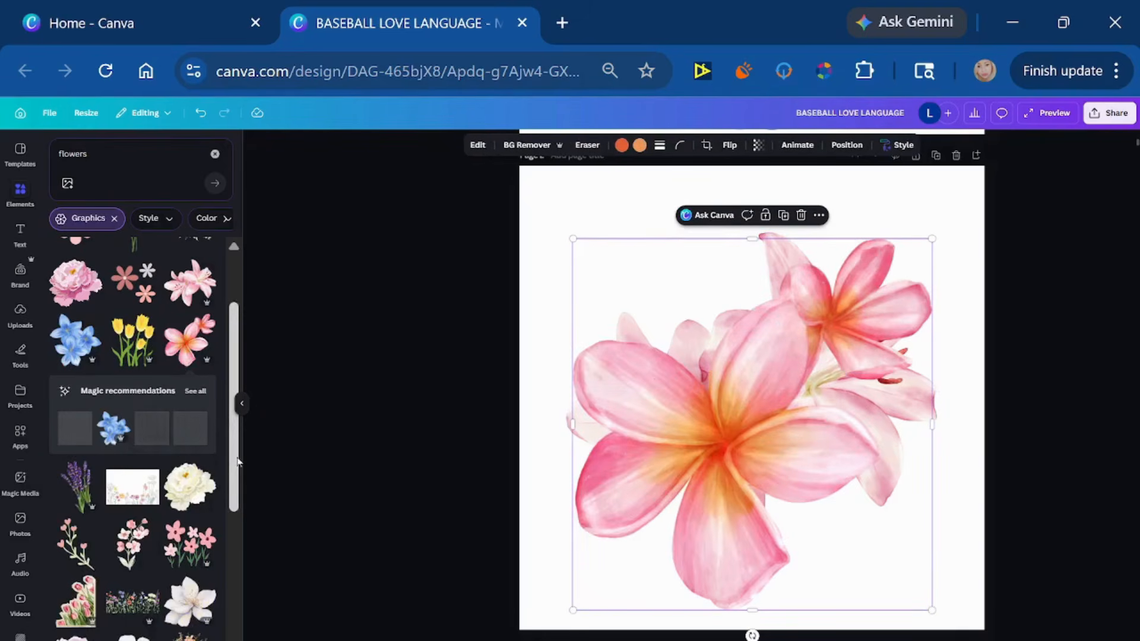
left_click_drag(237, 462, 245, 640)
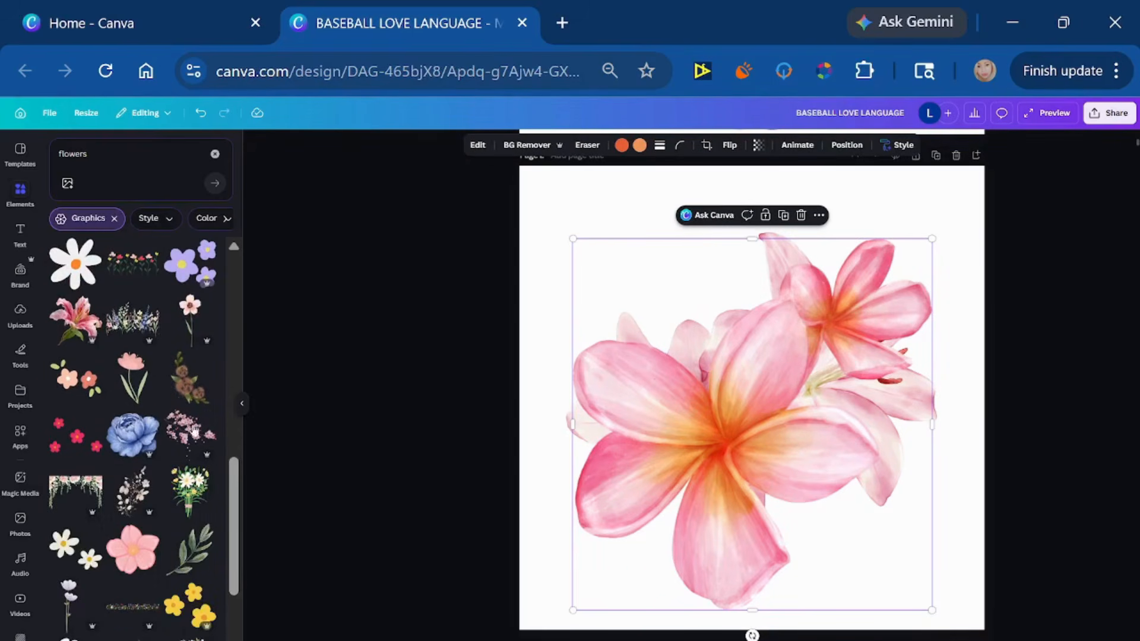
left_click(144, 560)
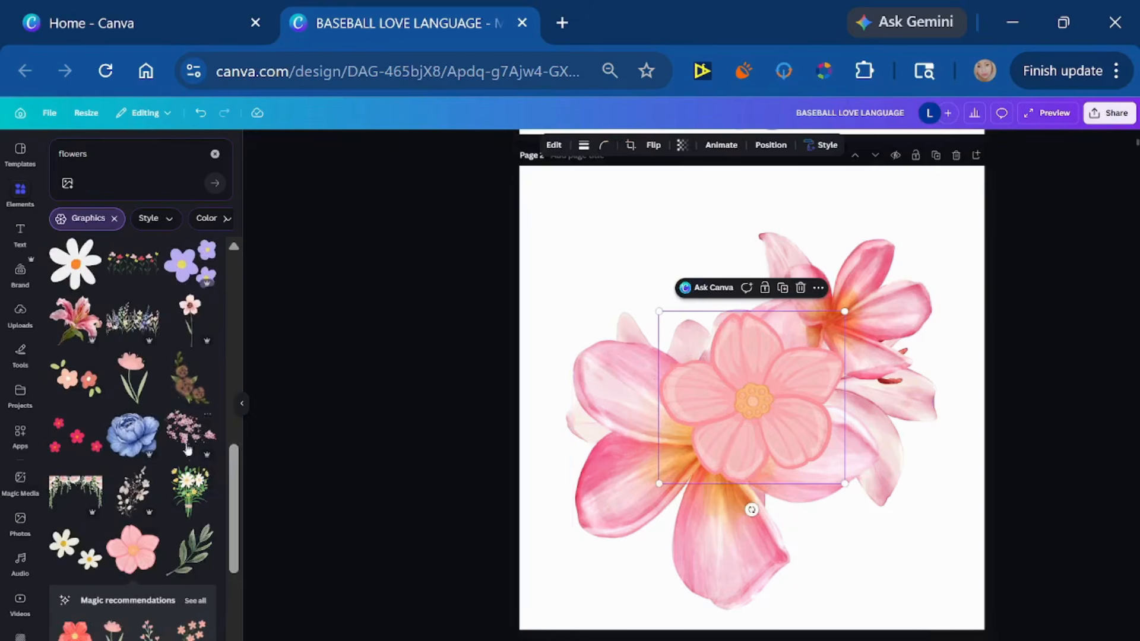
left_click_drag(237, 535, 235, 586)
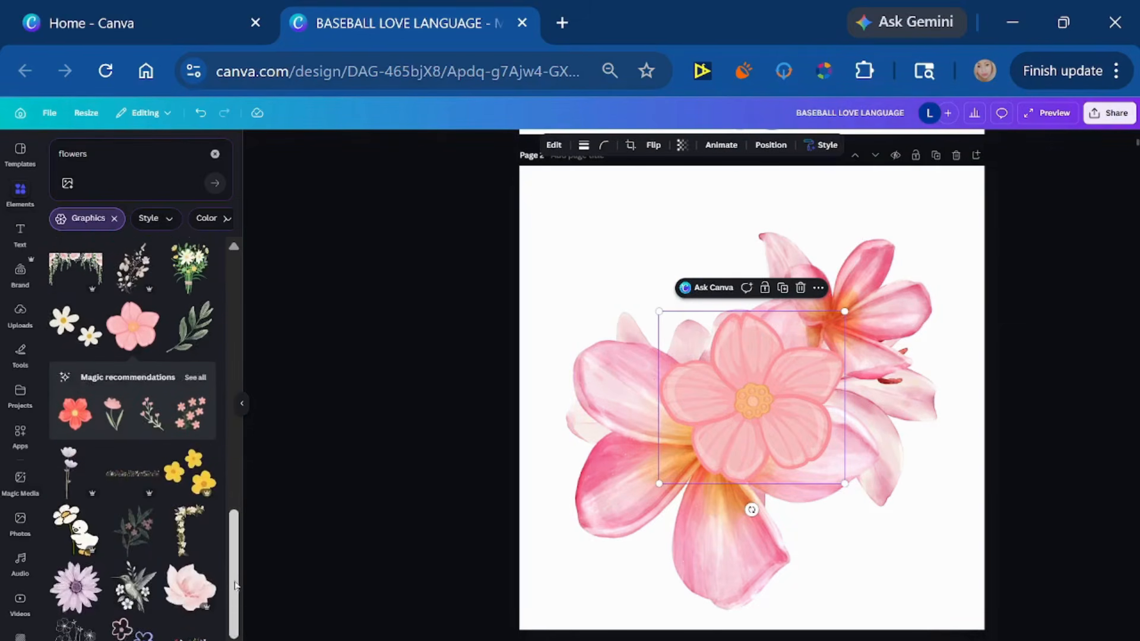
left_click(190, 463)
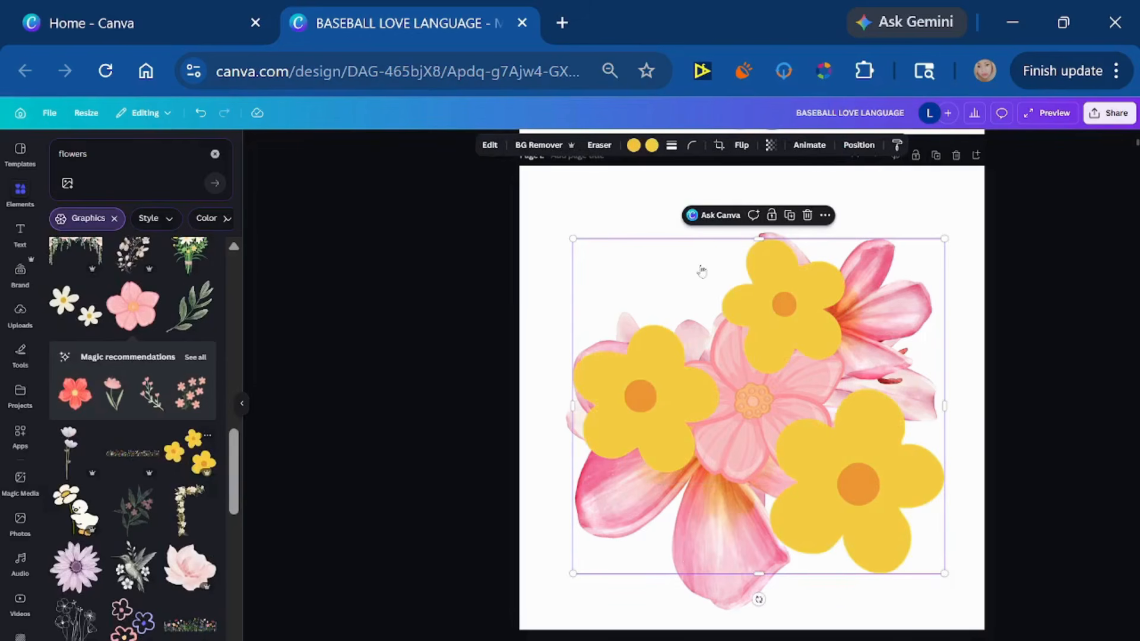
Shrink the yellow flowers into the page's upper-left corner and the single pink flower into its lower-right corner
left_click_drag(652, 327, 574, 283)
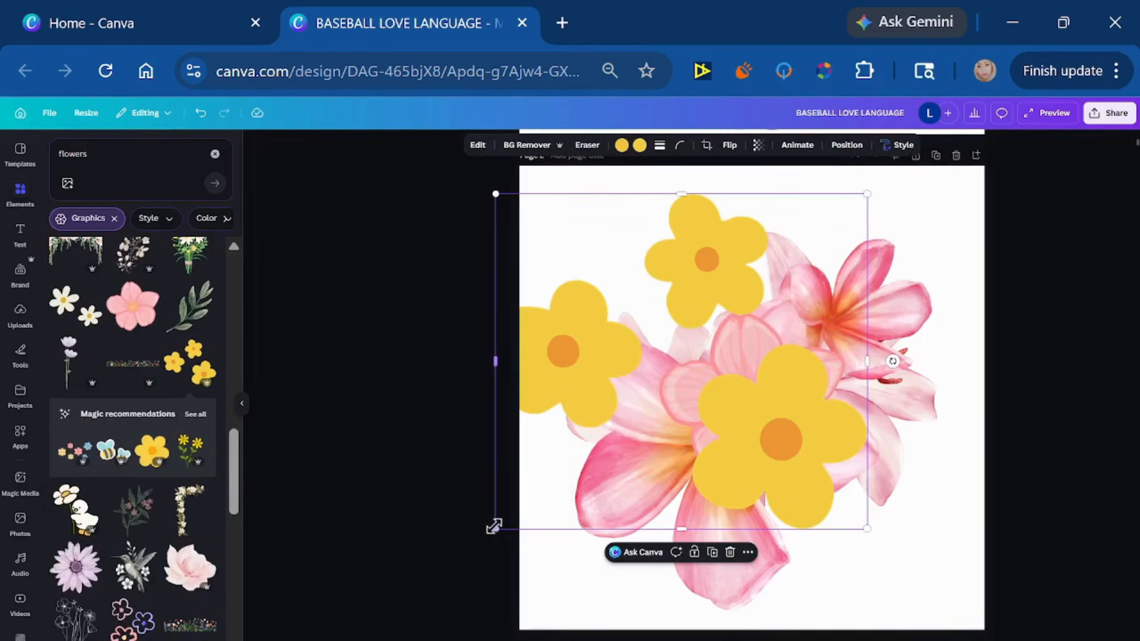
left_click_drag(495, 528, 618, 365)
left_click_drag(862, 362, 692, 332)
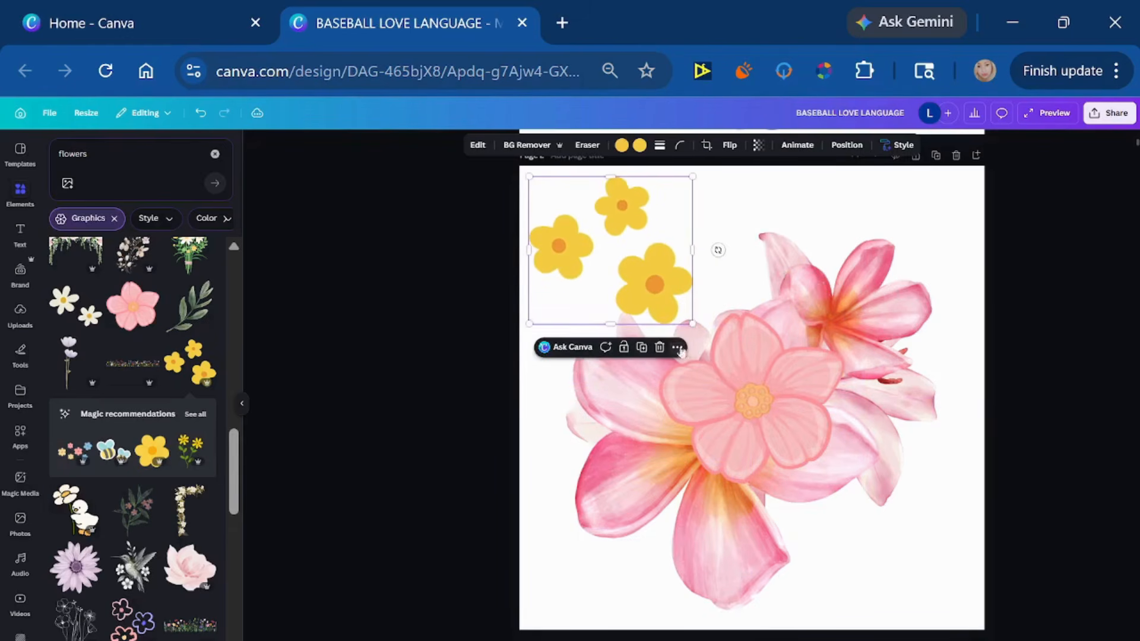
left_click_drag(754, 436, 861, 570)
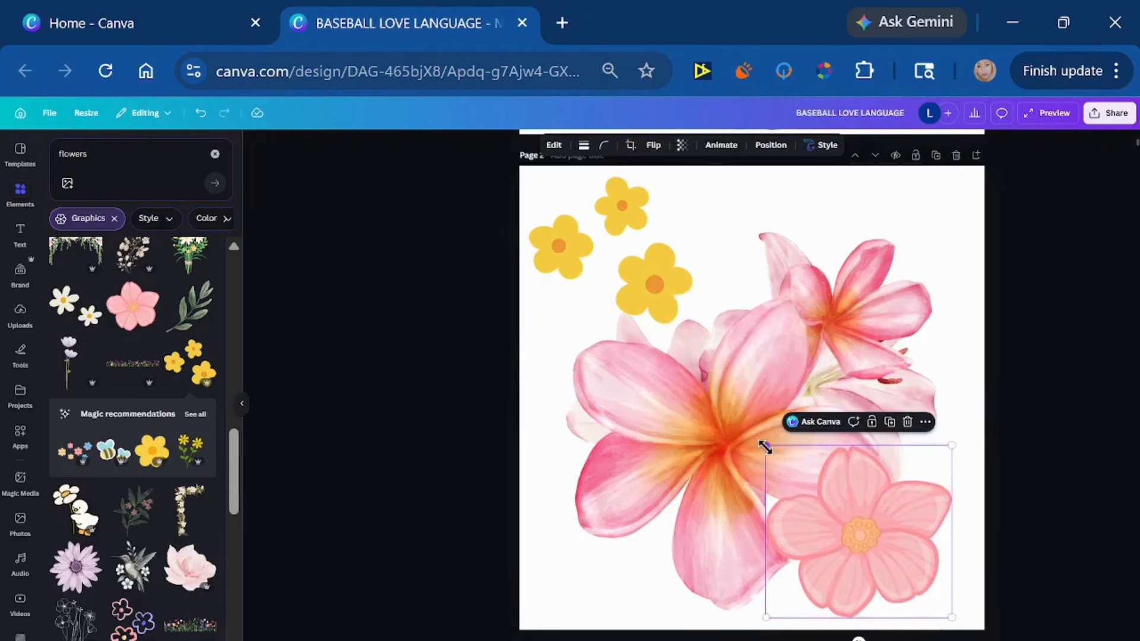
left_click_drag(762, 450, 838, 486)
Shrink the plumeria into the lower-left part of the page and the pink lilies into the upper-right part
left_click(738, 433)
mouse_move(738, 432)
left_mouse_down()
mouse_move(700, 502)
mouse_move(737, 468)
mouse_move(743, 432)
left_mouse_up()
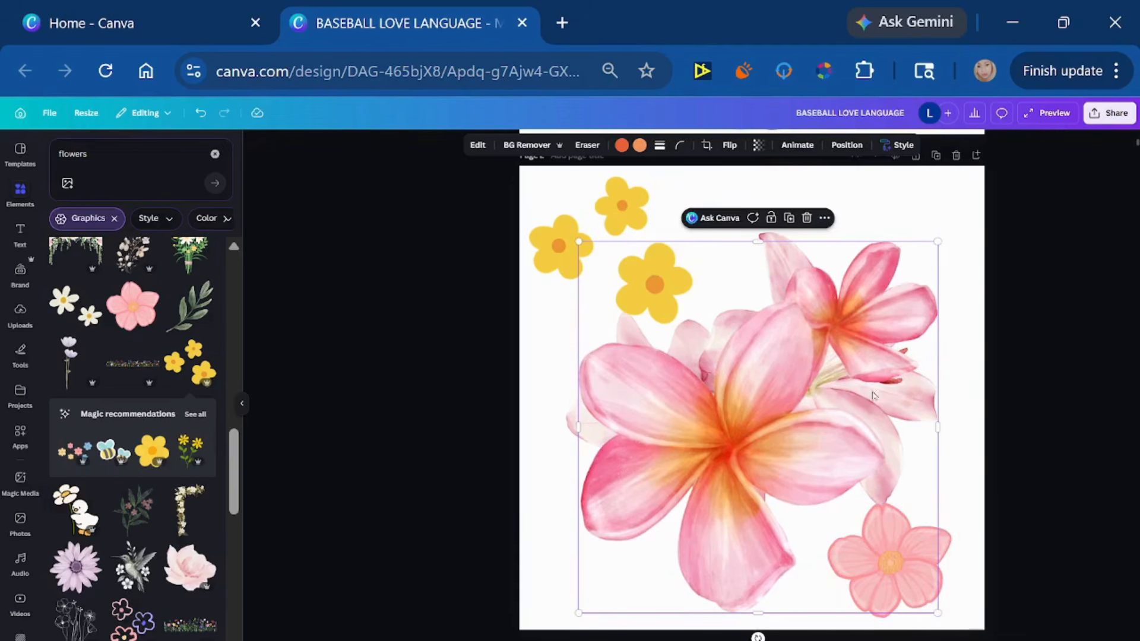
left_click_drag(934, 245, 760, 425)
left_click_drag(840, 329, 899, 269)
left_click_drag(625, 504, 765, 378)
left_click_drag(898, 274, 860, 313)
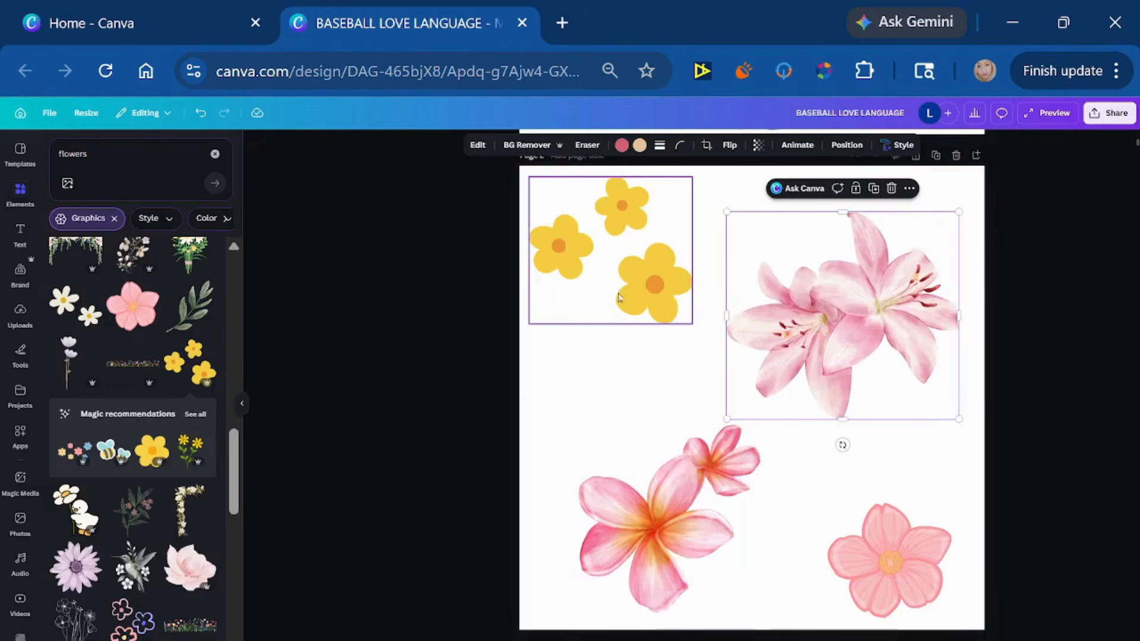
Lower the yellow flowers beside the pink lilies and apply the lilies' copied art style to them
left_click_drag(633, 297, 637, 365)
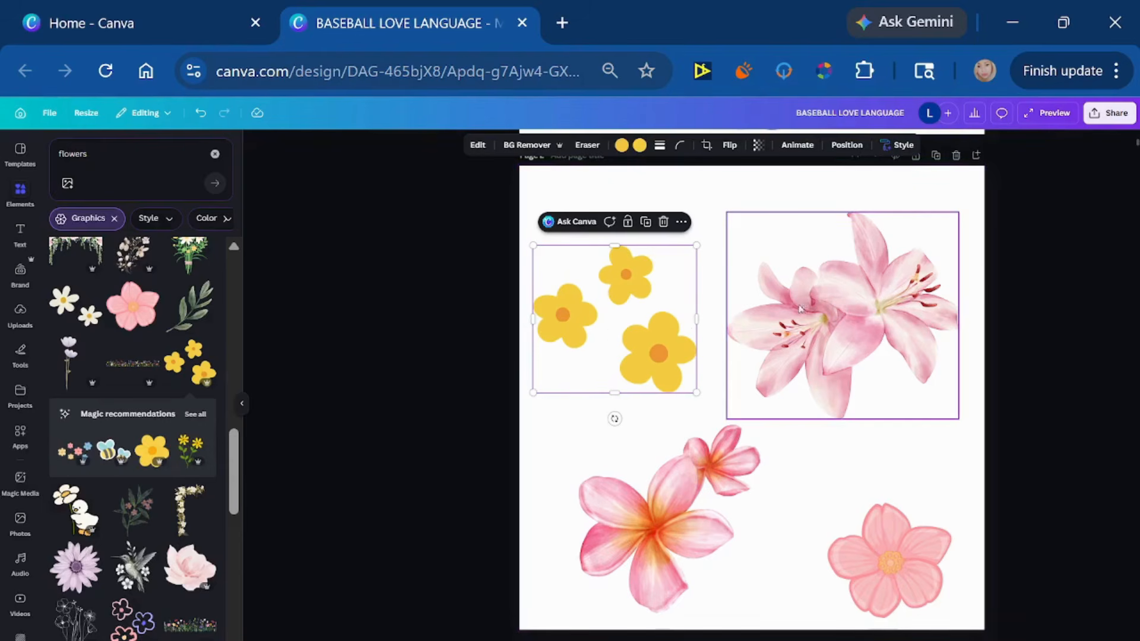
left_click_drag(623, 323, 631, 328)
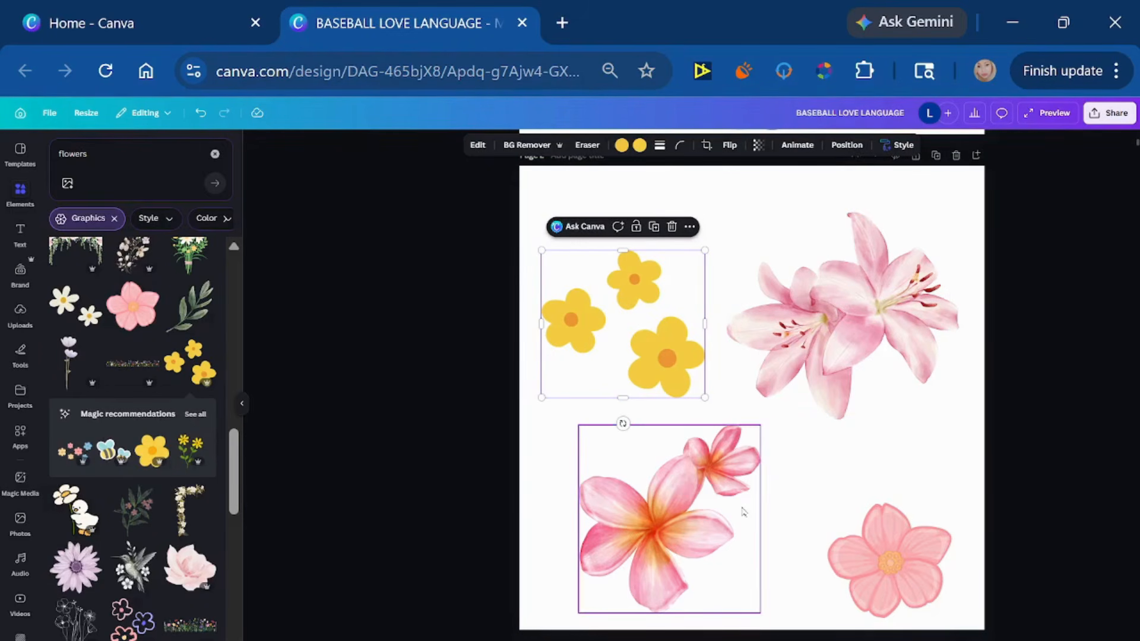
left_click(848, 348)
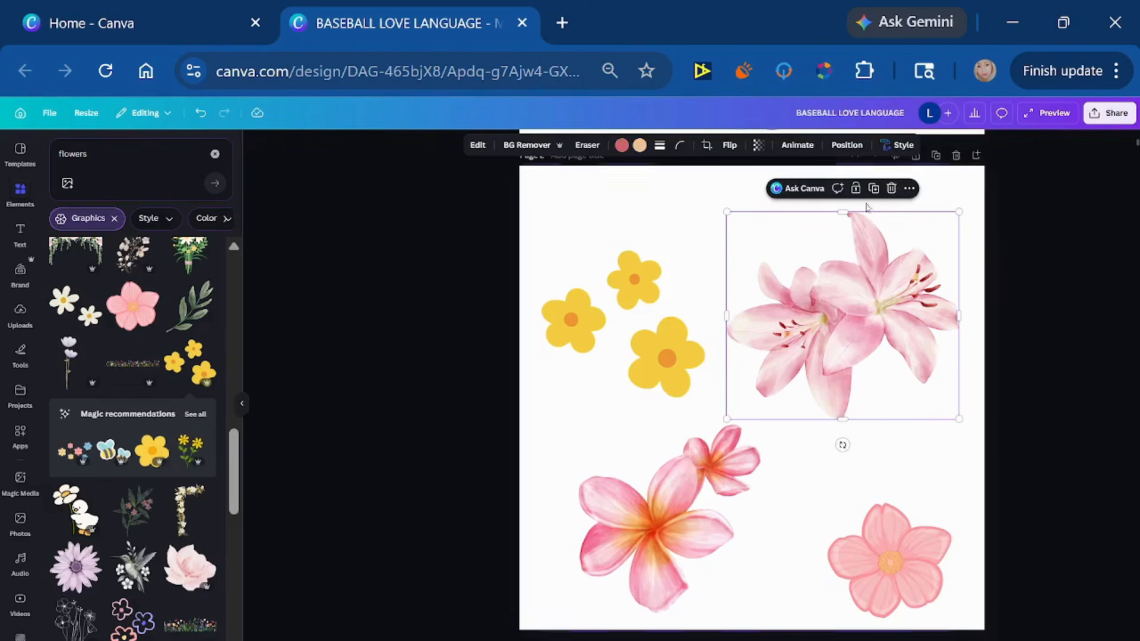
left_click(890, 146)
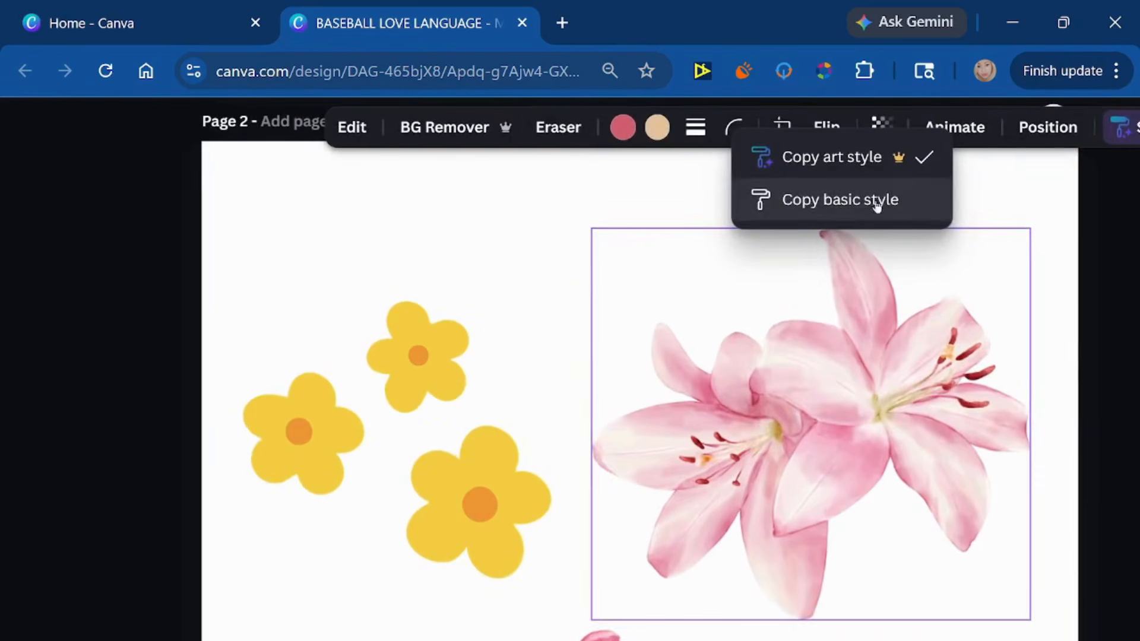
left_click(836, 164)
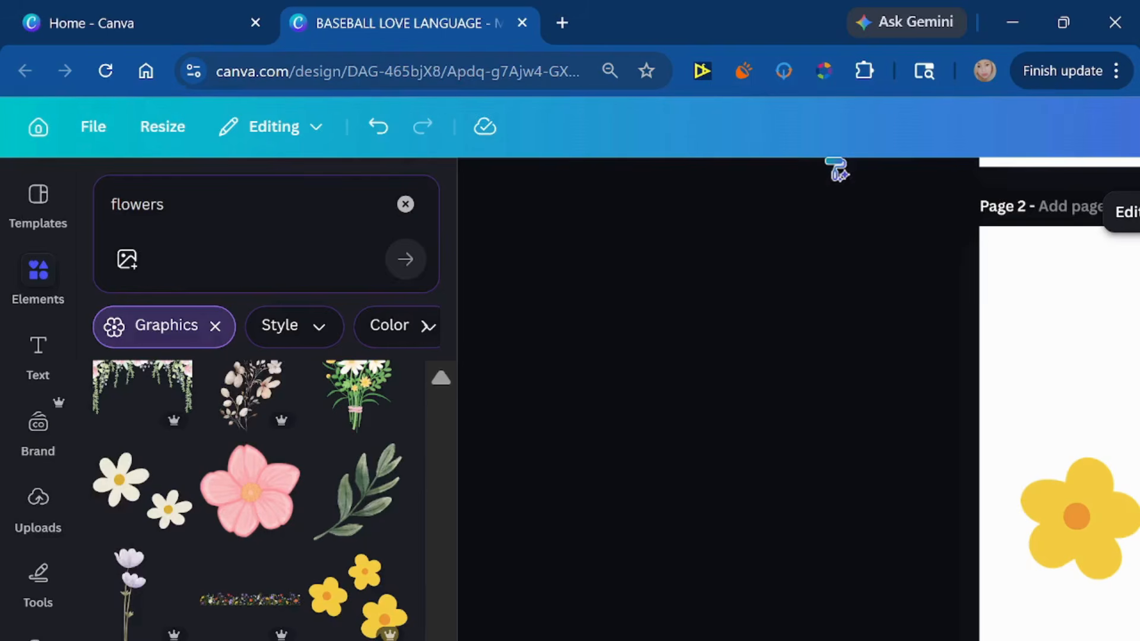
scroll(961, 348, "down", 5)
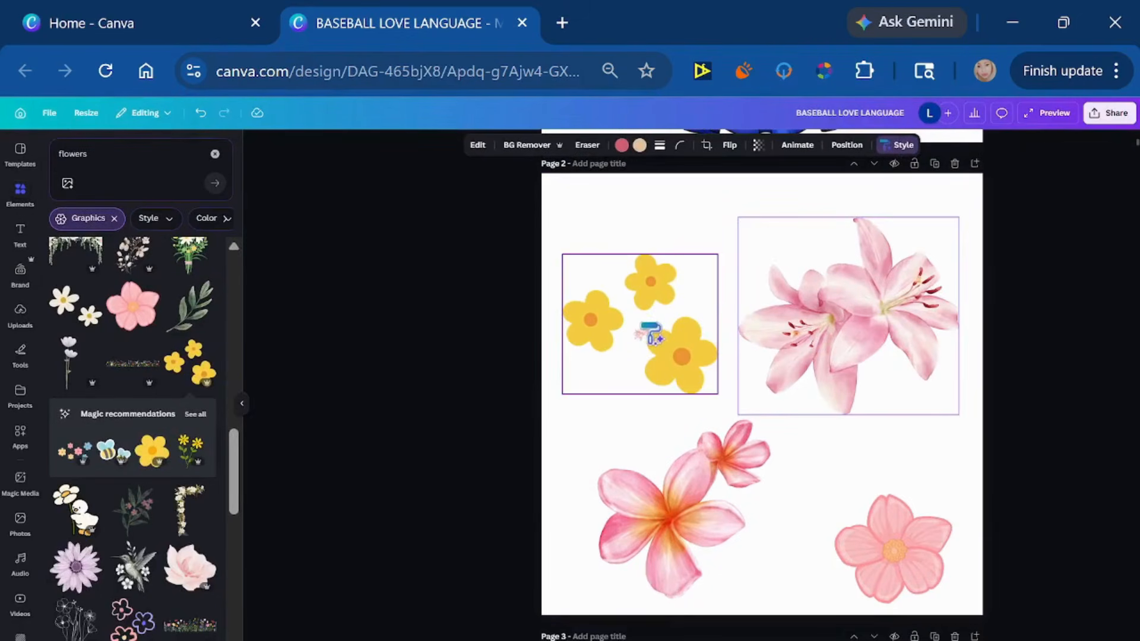
left_click(652, 334)
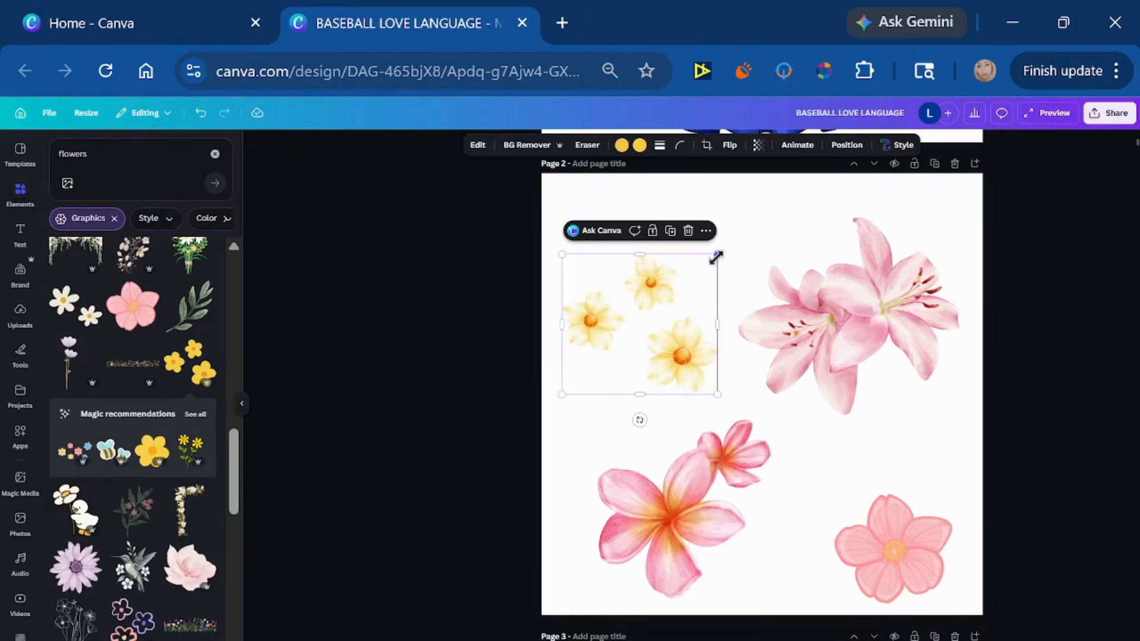
Enlarge the yellow flowers in the page's upper-left area, and move the lilies and plumeria upward to fit around them
left_click_drag(720, 251, 779, 172)
left_click_drag(724, 336, 690, 337)
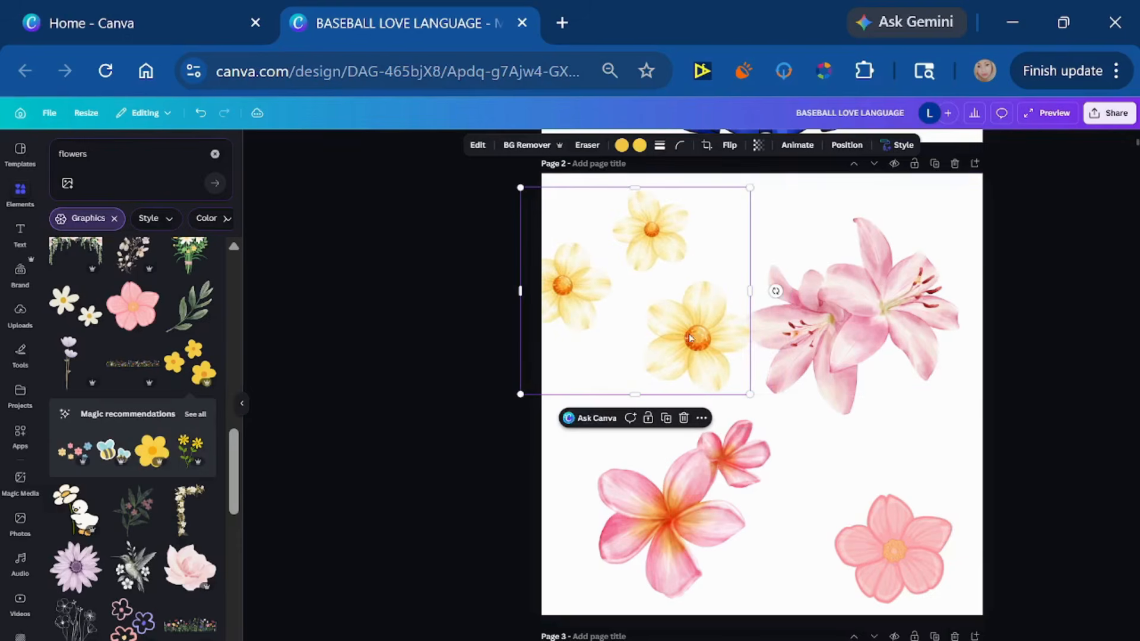
left_click_drag(517, 397, 553, 365)
left_click_drag(832, 323, 851, 289)
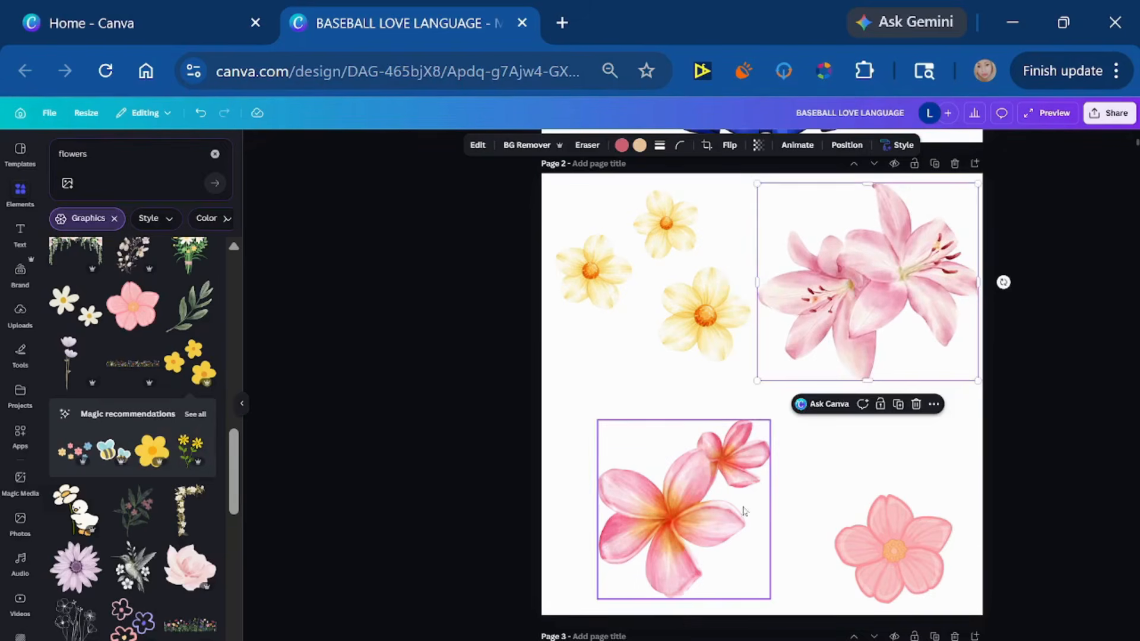
left_click_drag(707, 497, 671, 432)
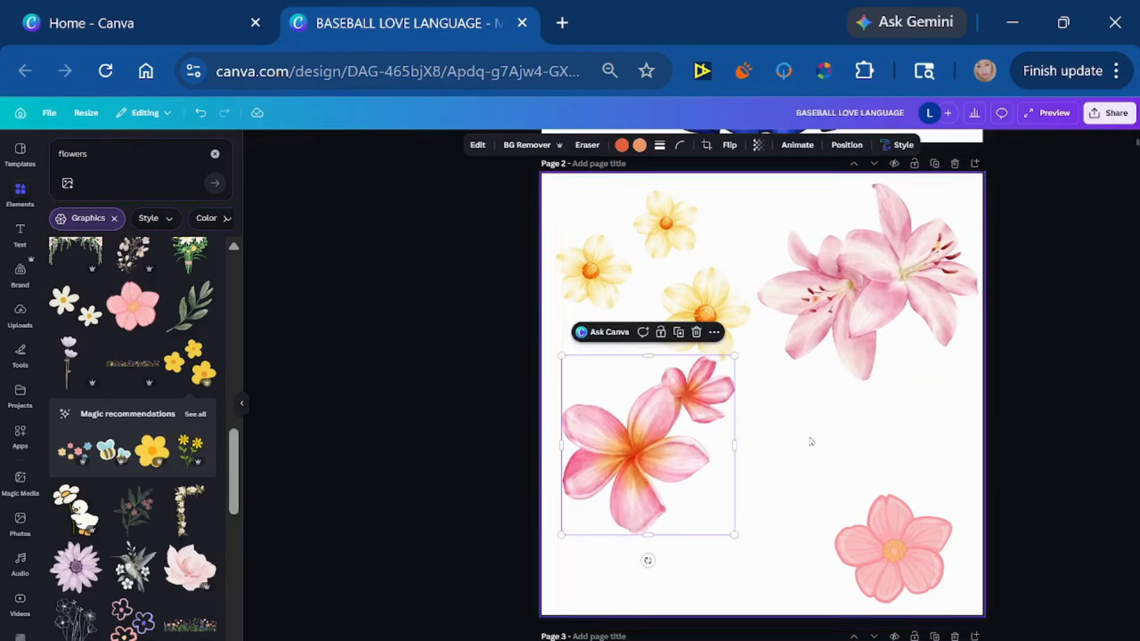
Enlarge the single pink flower and position it below the lilies
left_click(881, 555)
left_click_drag(882, 556, 887, 497)
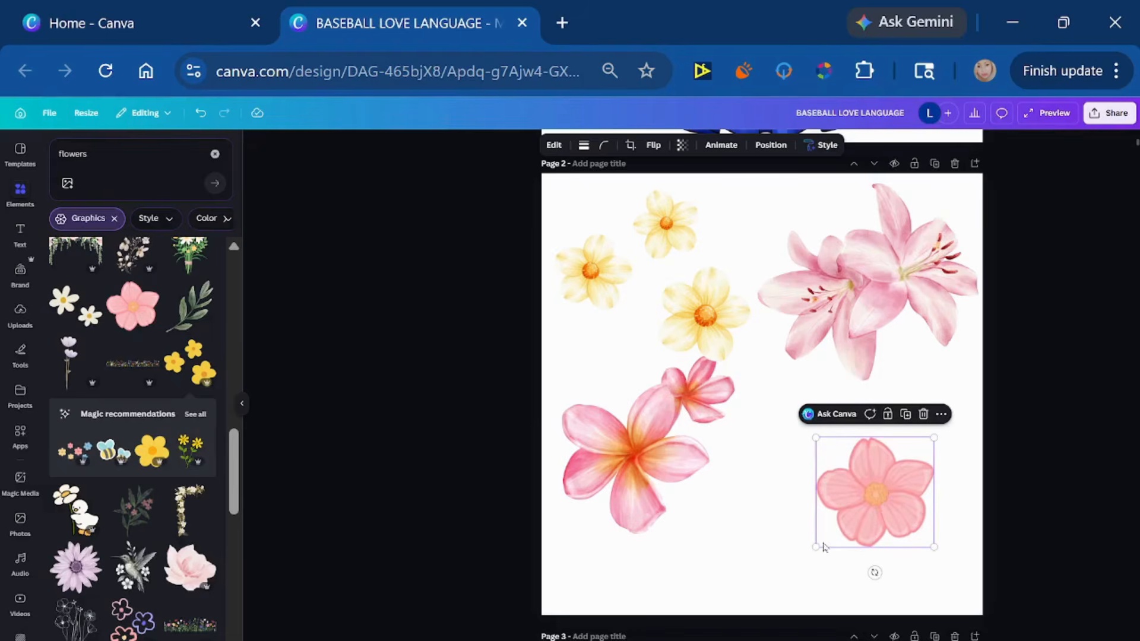
left_click_drag(817, 547, 746, 611)
left_click_drag(849, 496, 853, 476)
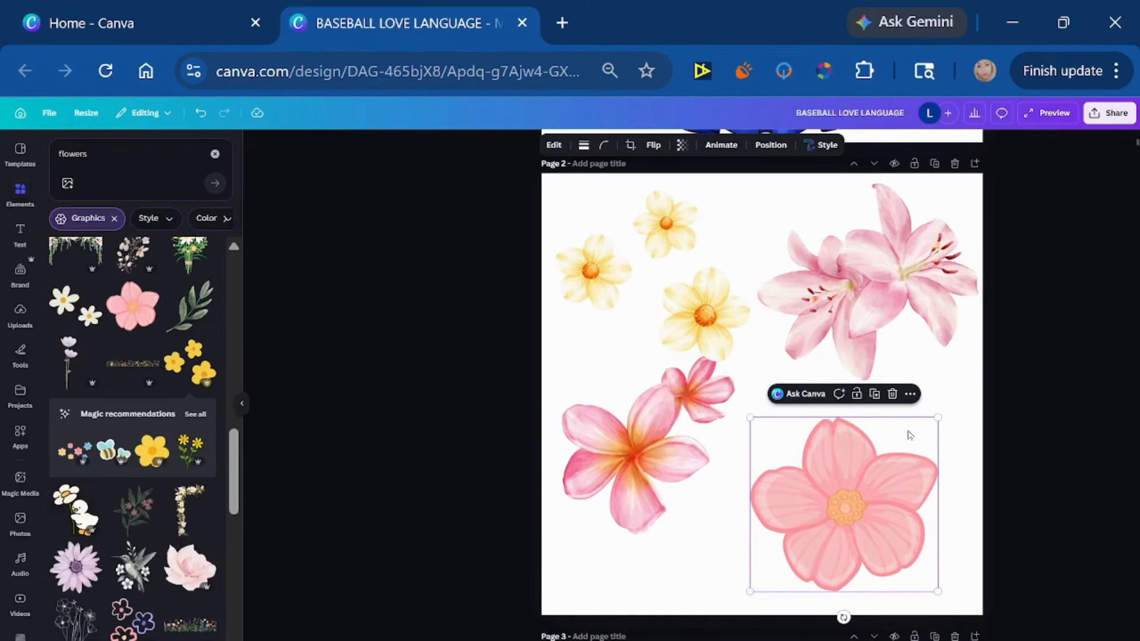
Copy the single pink flower's art style and apply it to the lilies
left_click(817, 146)
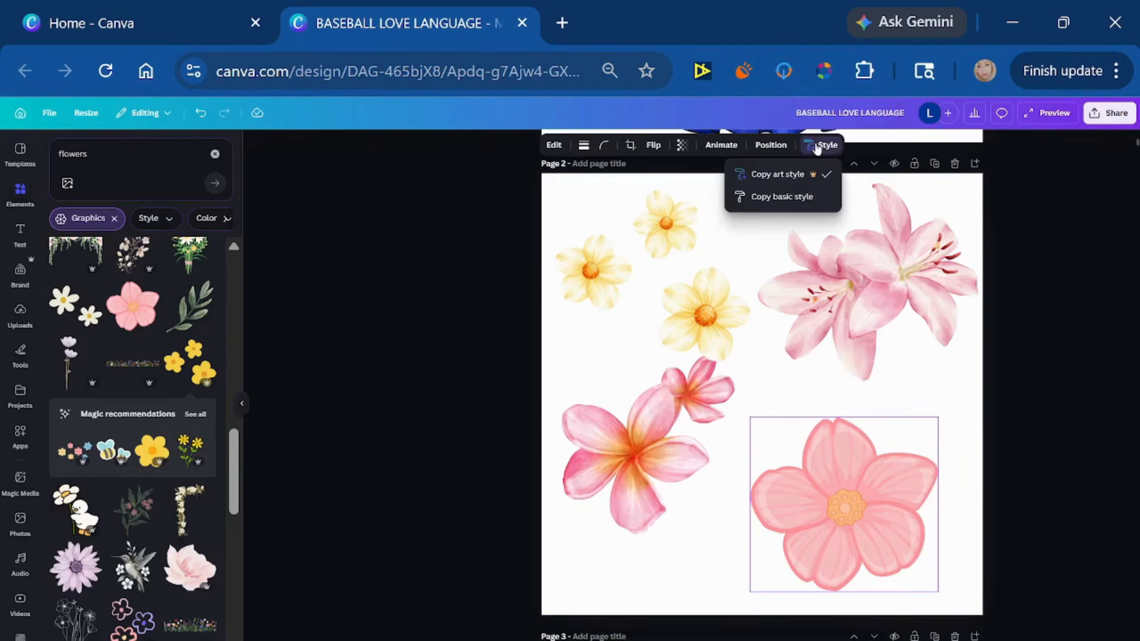
left_click(787, 176)
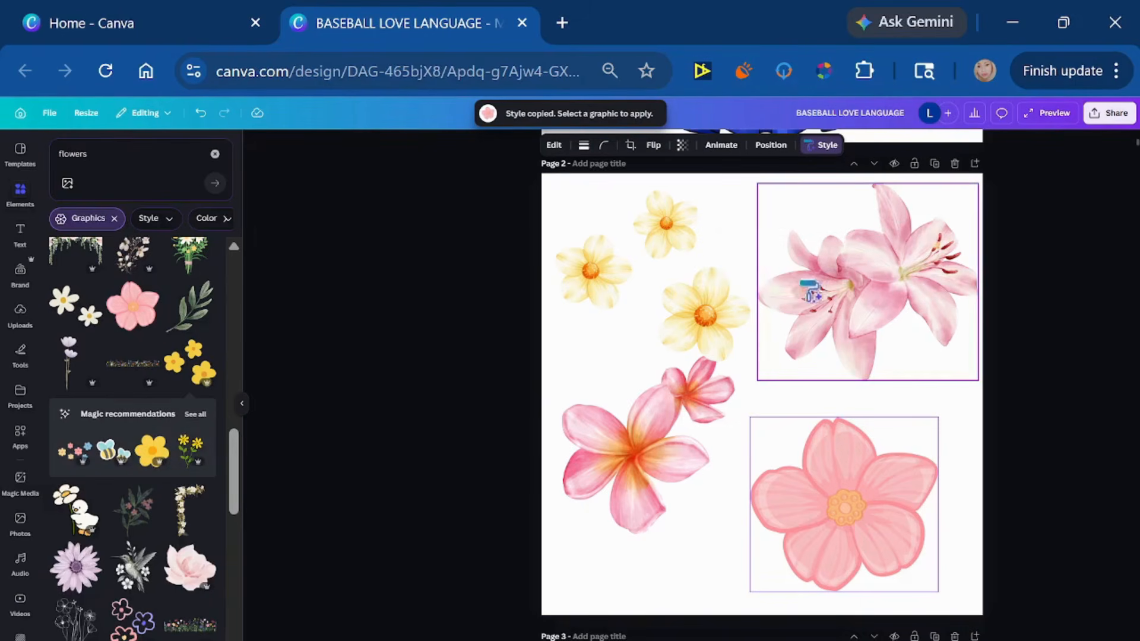
left_click(875, 280)
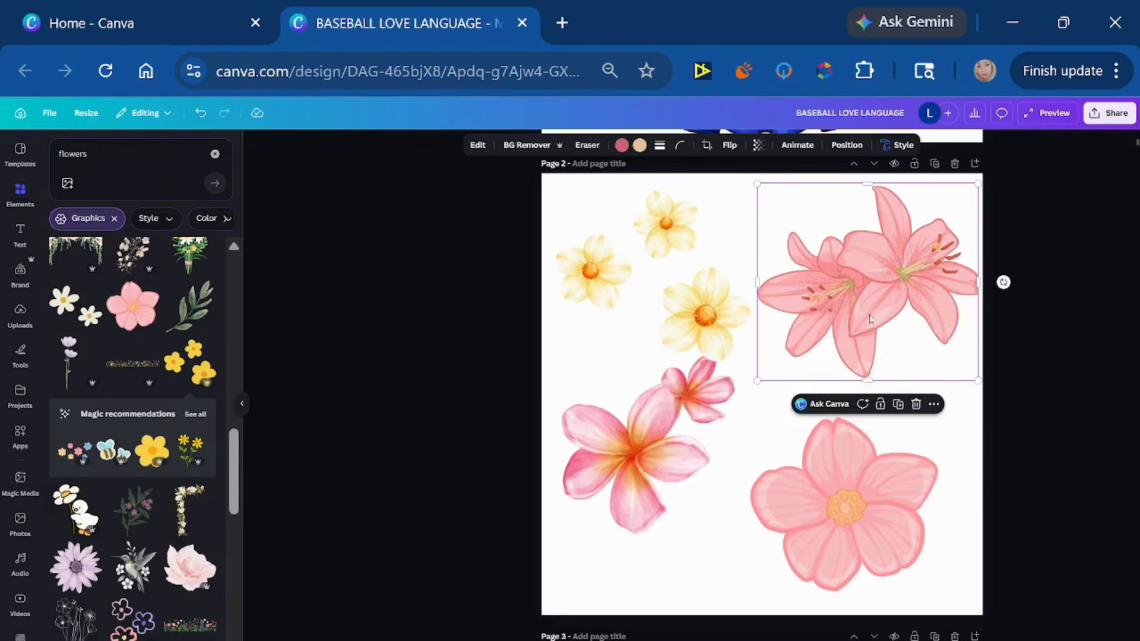
Move the lilies down closer to the single pink flower and raise the yellow flowers slightly
left_click_drag(872, 321, 862, 348)
left_click_drag(850, 469, 862, 510)
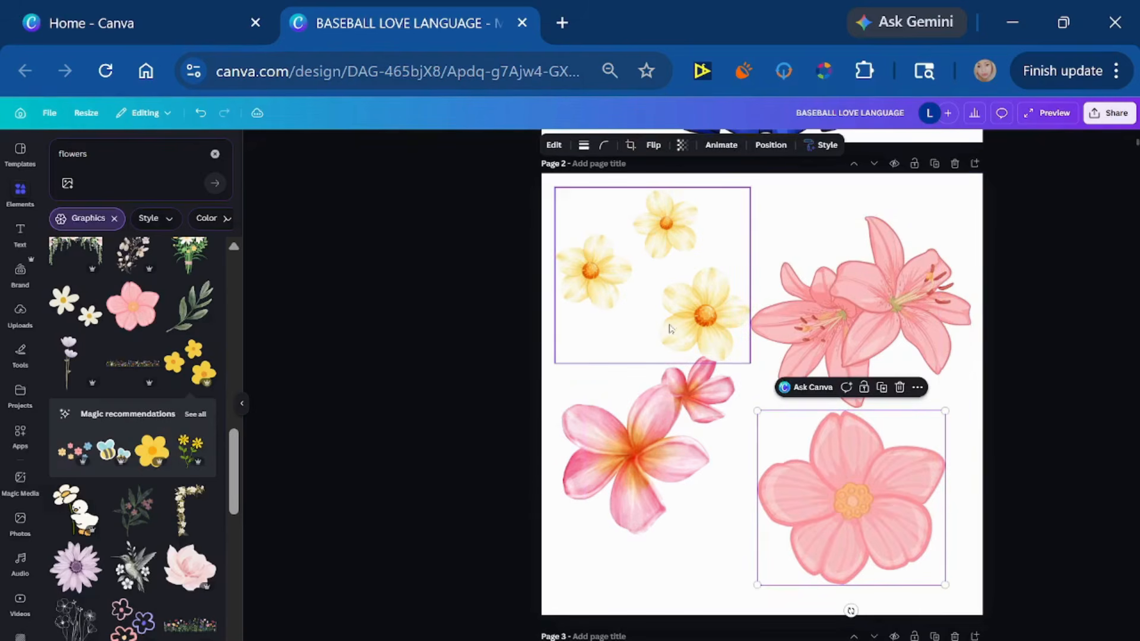
left_click_drag(664, 311, 663, 299)
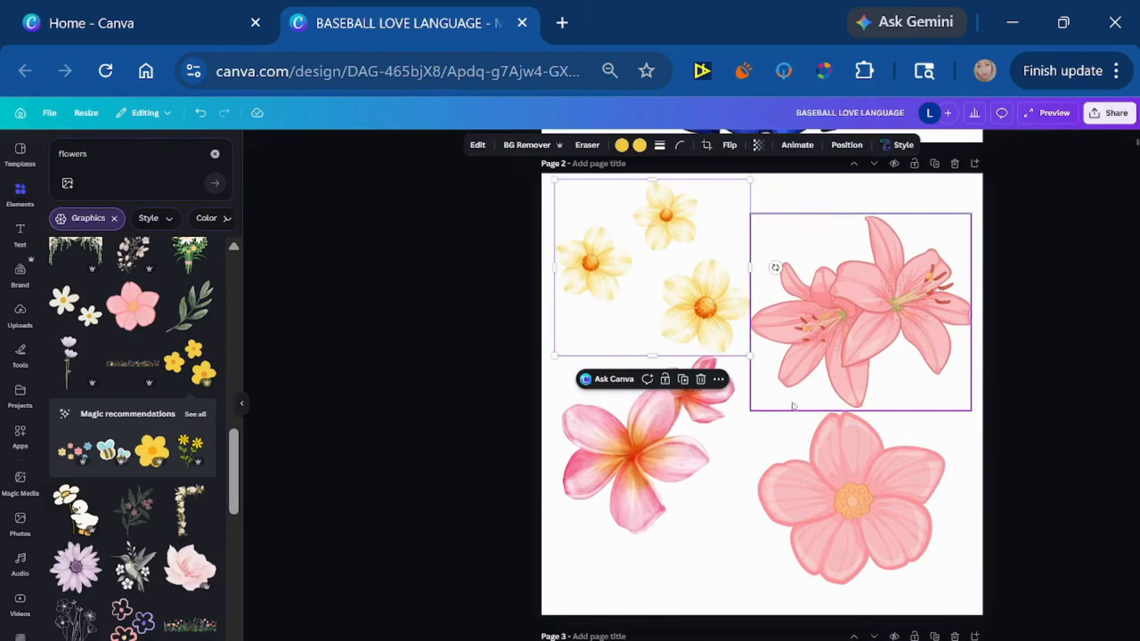
Copy the art style of the single pink flower and apply it to the three yellow flowers
left_click(841, 472)
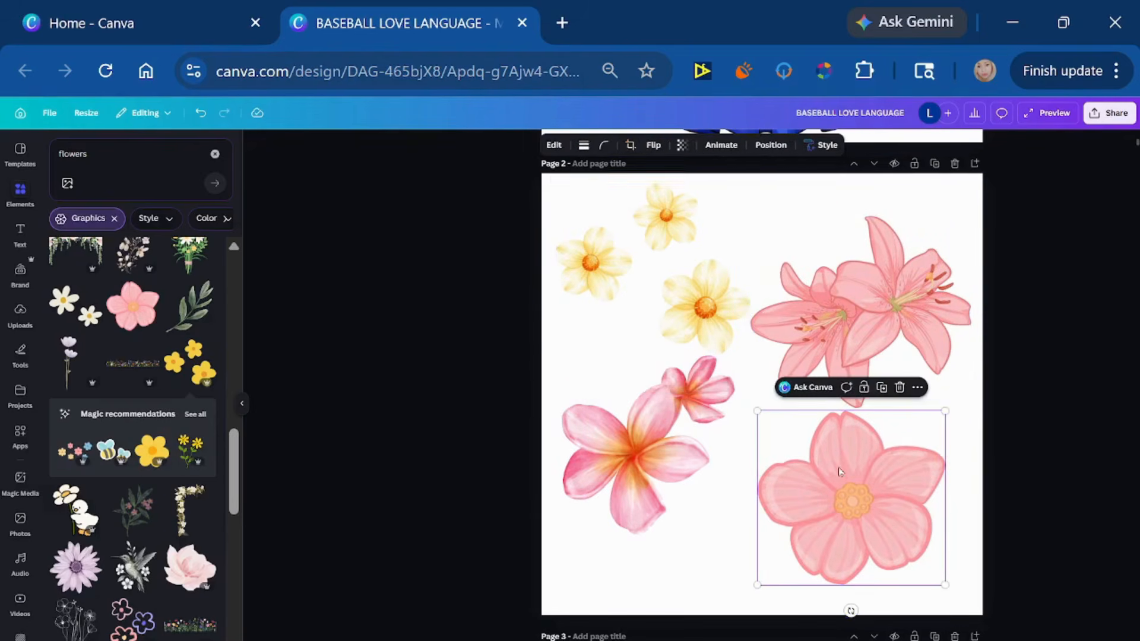
left_click(817, 147)
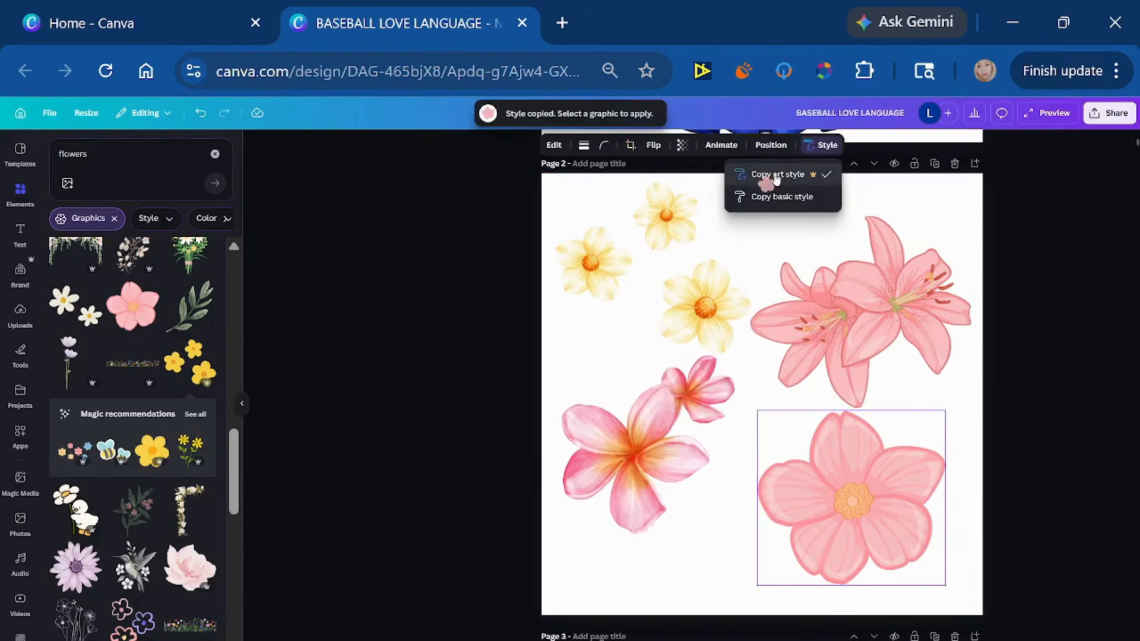
left_click(772, 177)
left_click(644, 254)
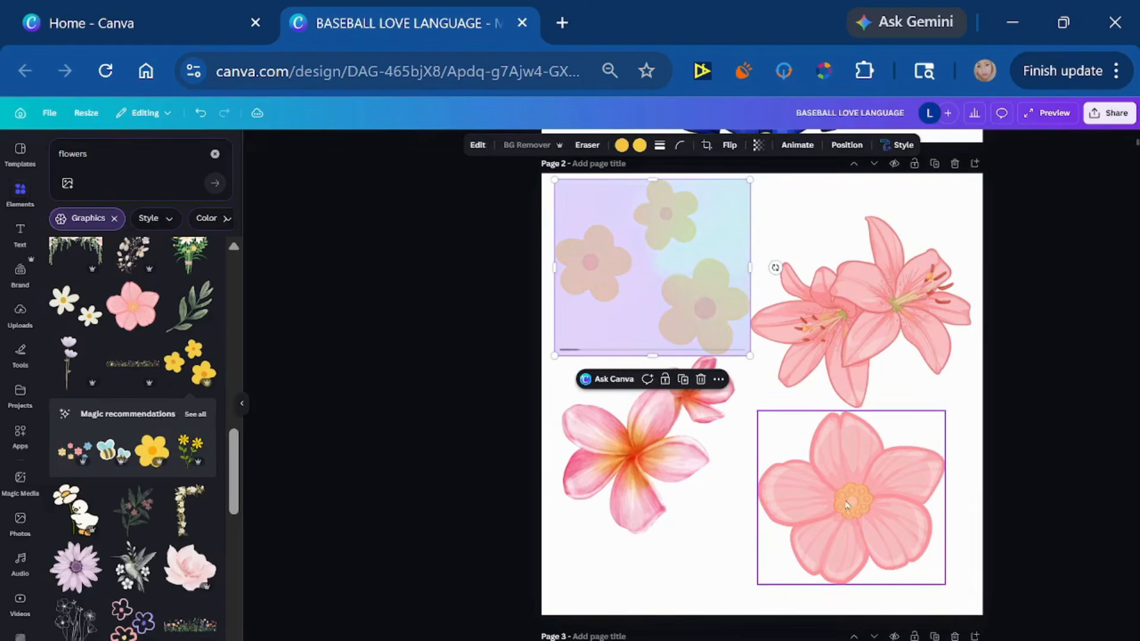
Copy the single pink flower's art style again and apply it to the plumeria
left_click(860, 518)
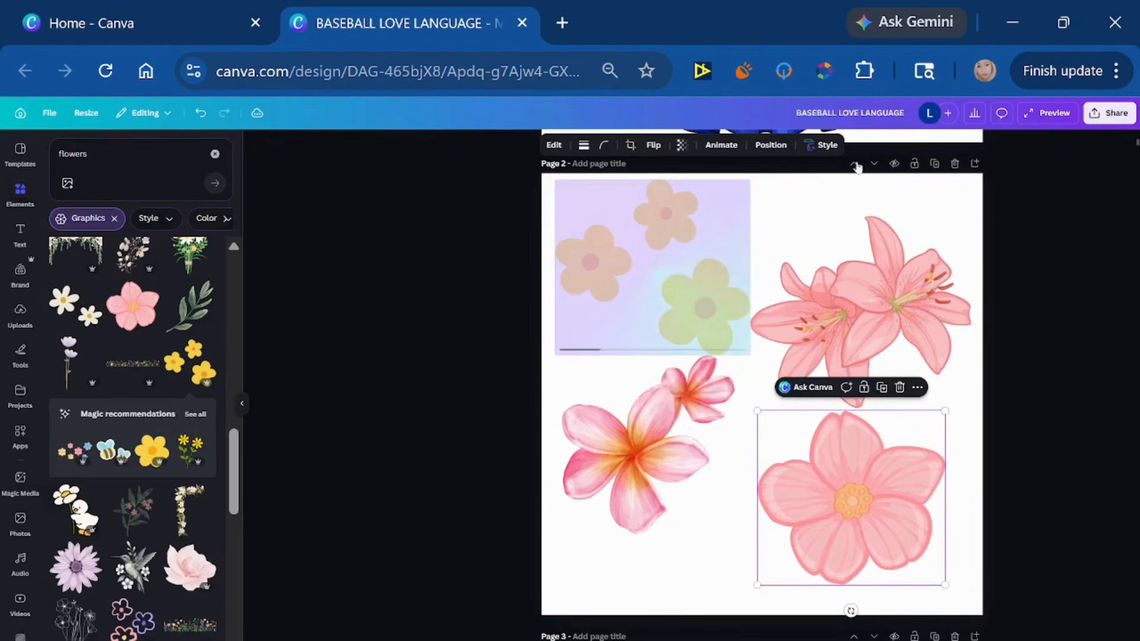
left_click(825, 147)
left_click(796, 174)
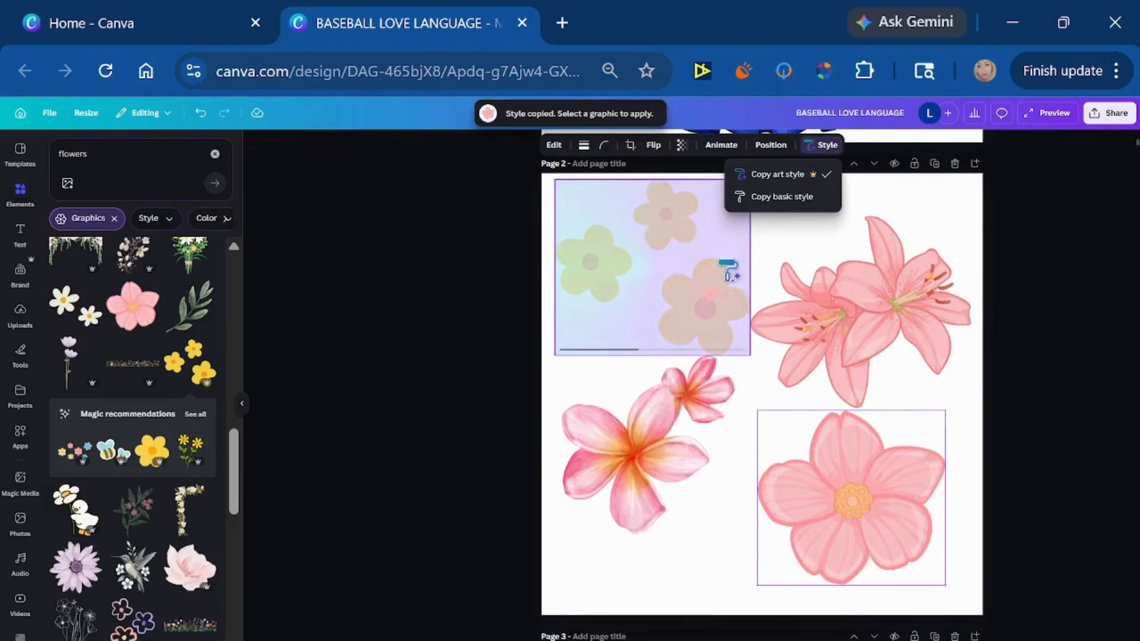
left_click(765, 176)
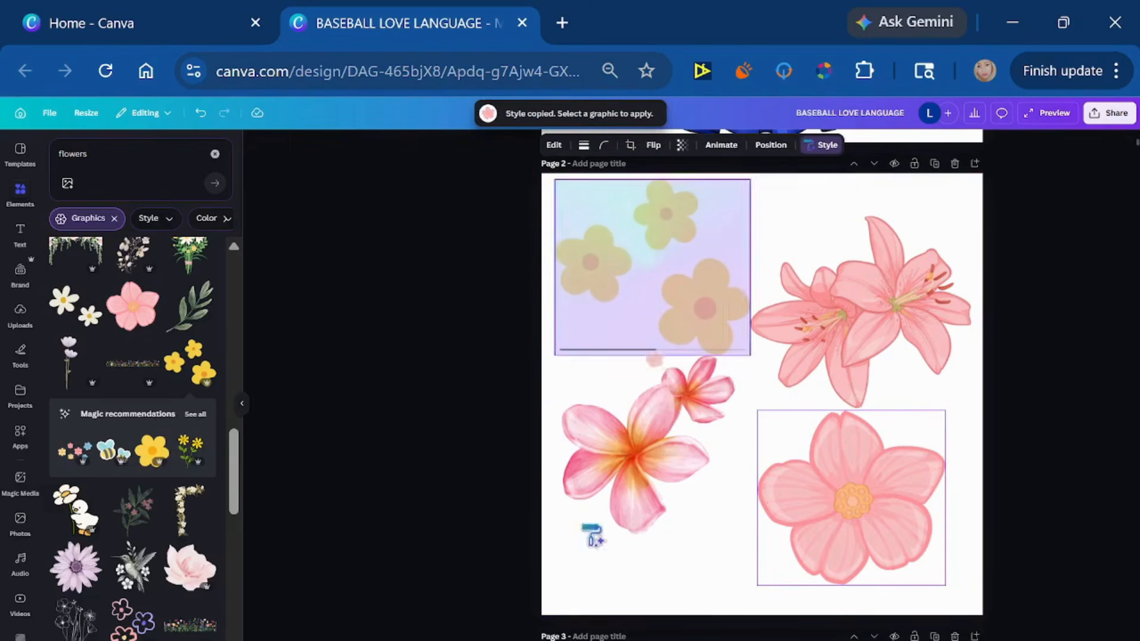
left_click(618, 500)
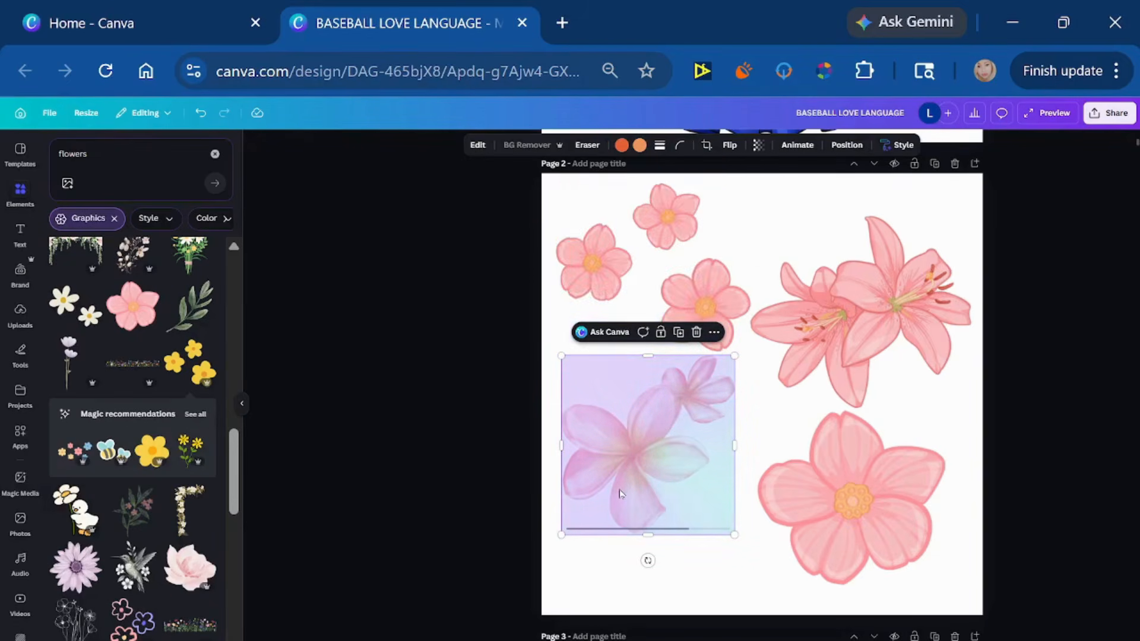
Space out the graphics by moving the plumeria down, the three small flowers slightly down and the lilies up
left_click_drag(635, 417, 646, 453)
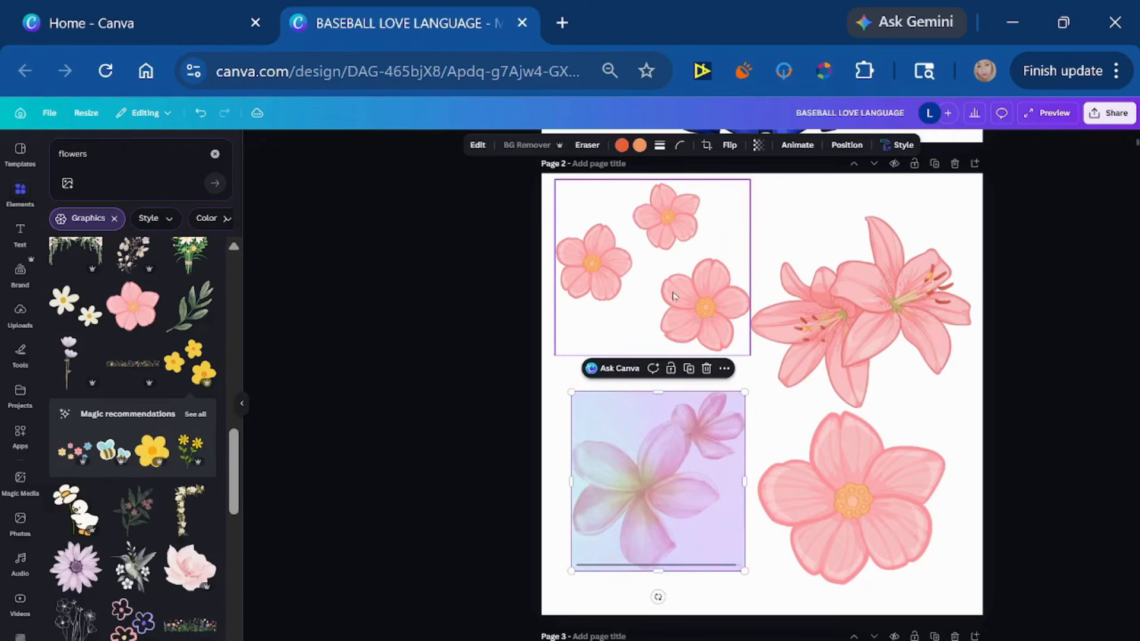
left_click_drag(672, 296, 673, 314)
left_click(864, 317)
left_click_drag(863, 317, 858, 282)
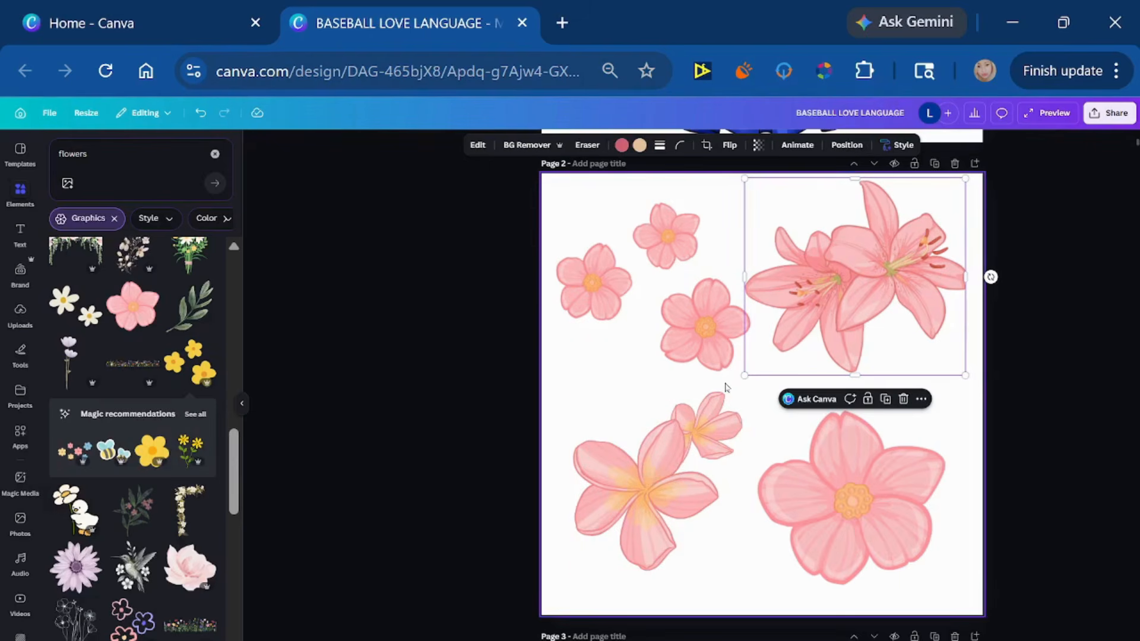
Add a blank page after page 2 and search the graphics for "black and white image"
left_click(975, 165)
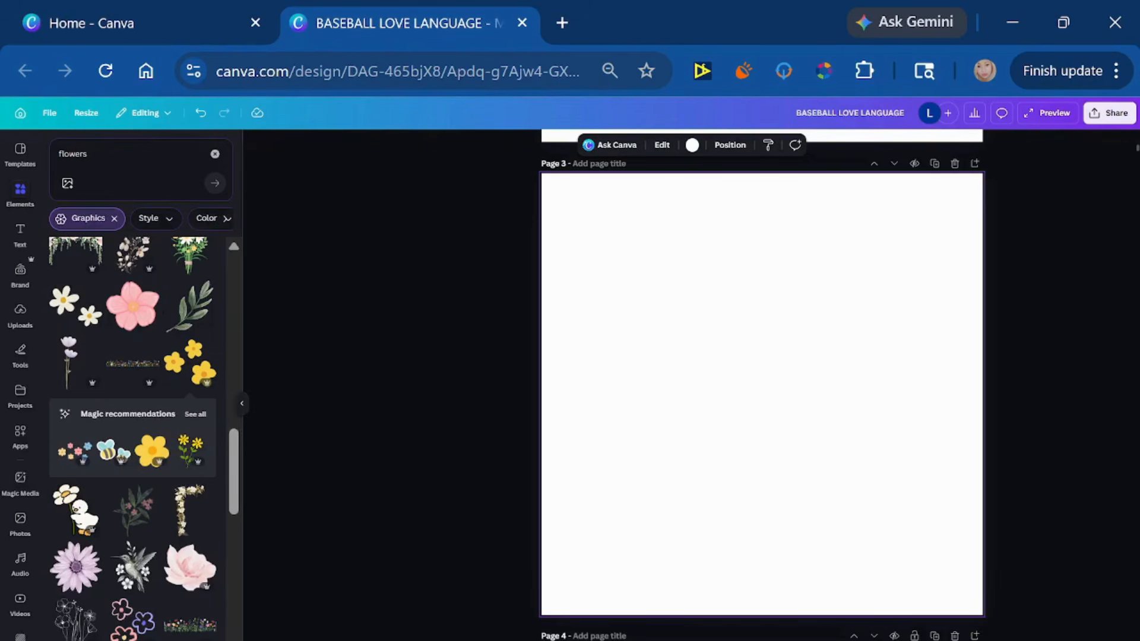
double_click(73, 154)
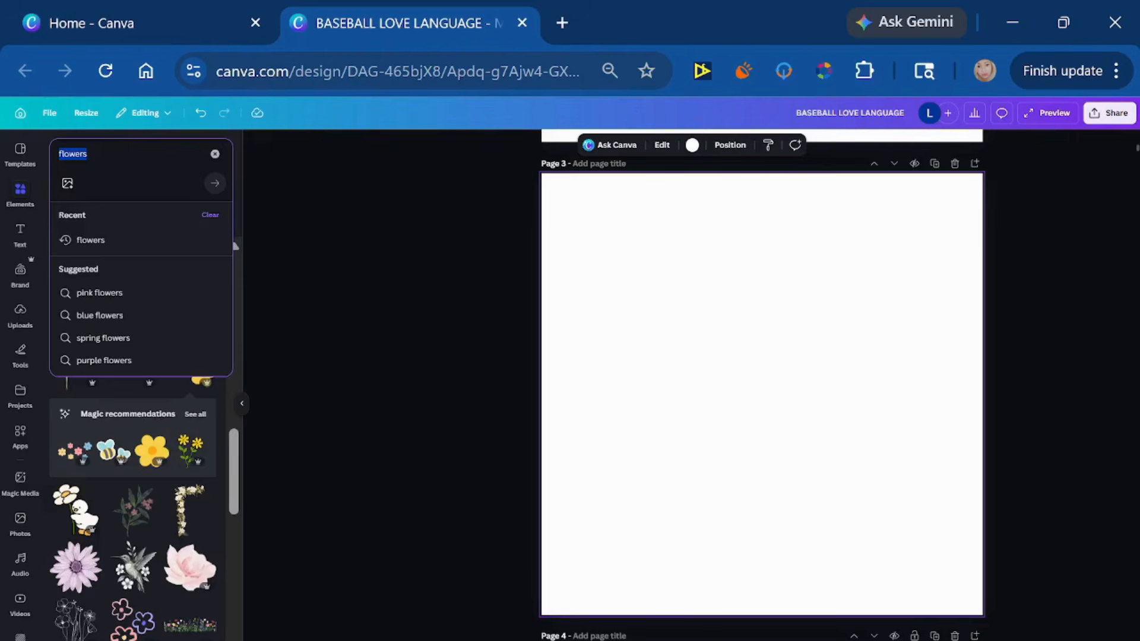
type("black")
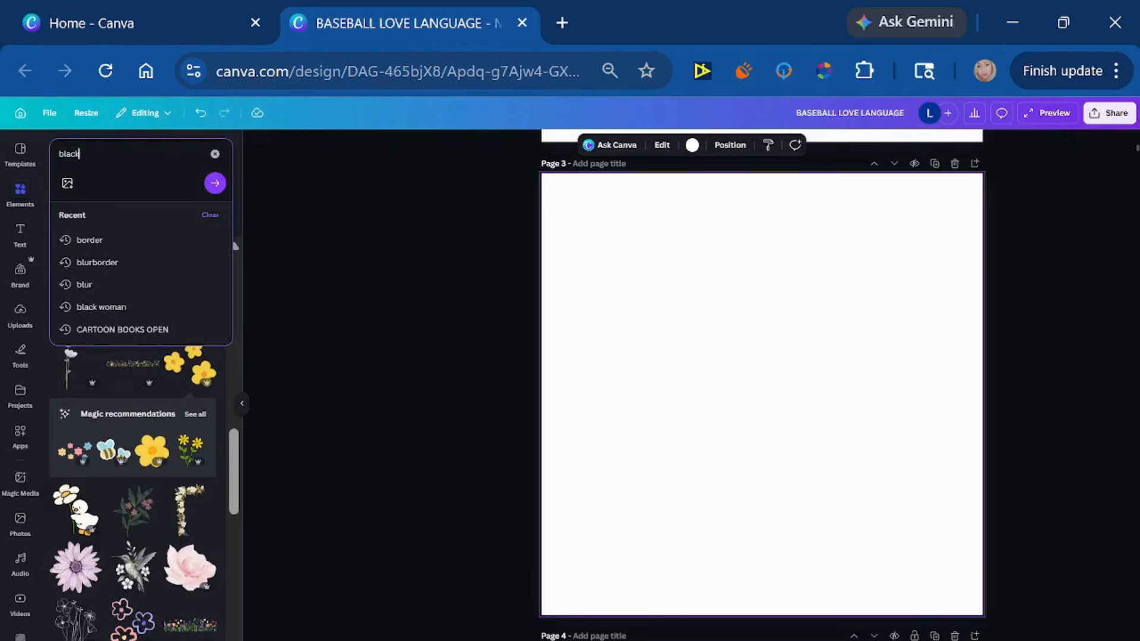
type(" and white image")
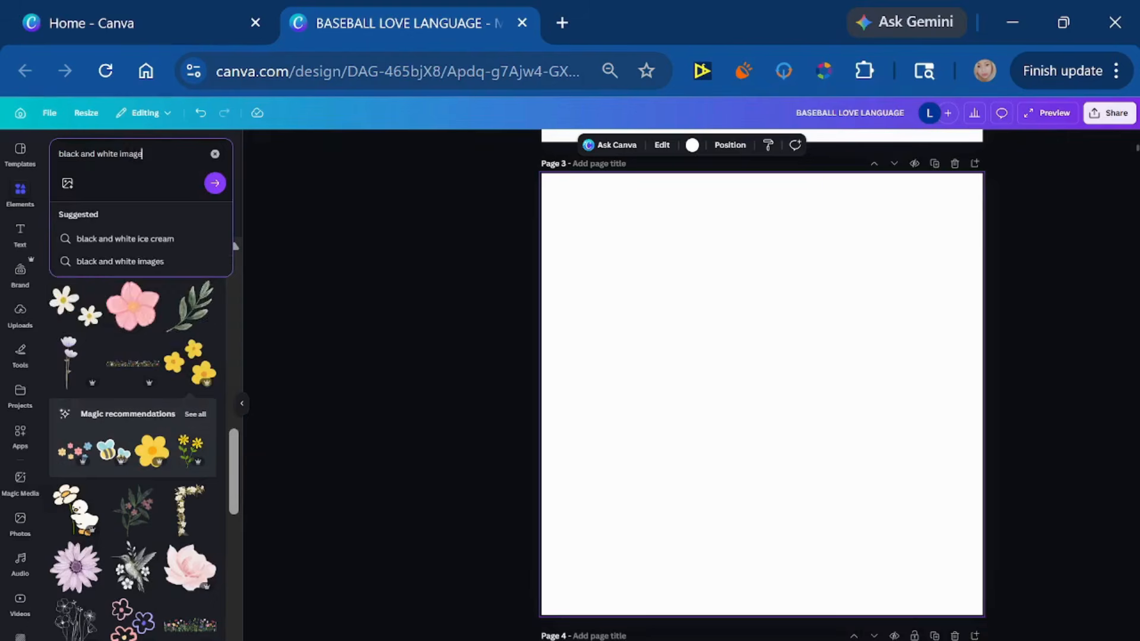
key("Return")
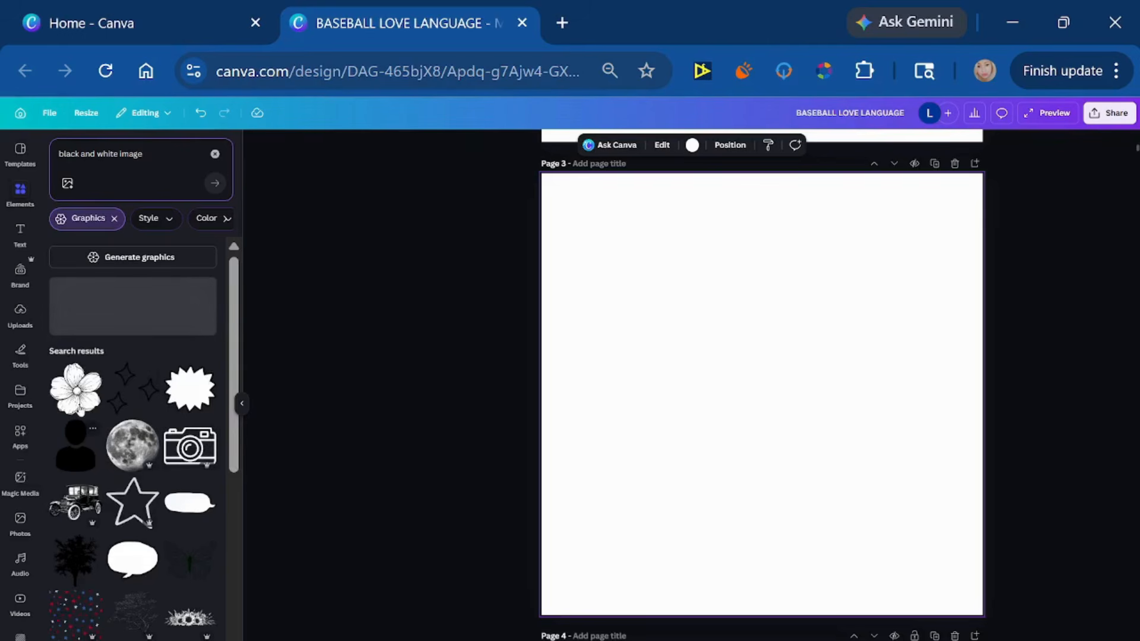
Insert the black-and-white line-art flower, shrink it and place it in the page's upper-left area
left_click(76, 399)
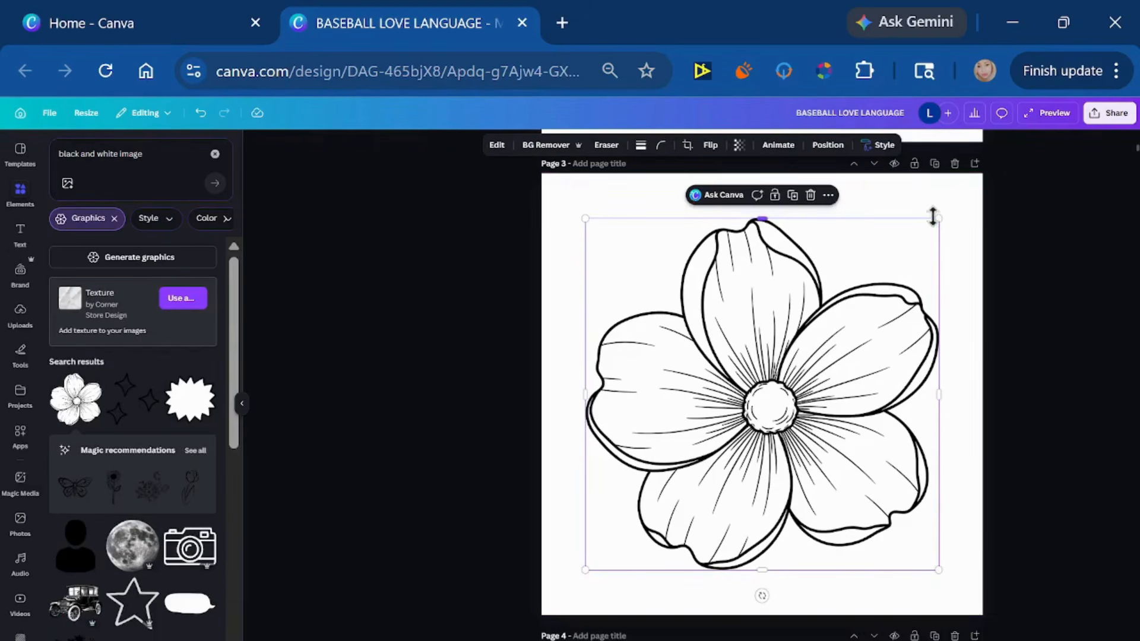
left_click_drag(937, 219, 719, 438)
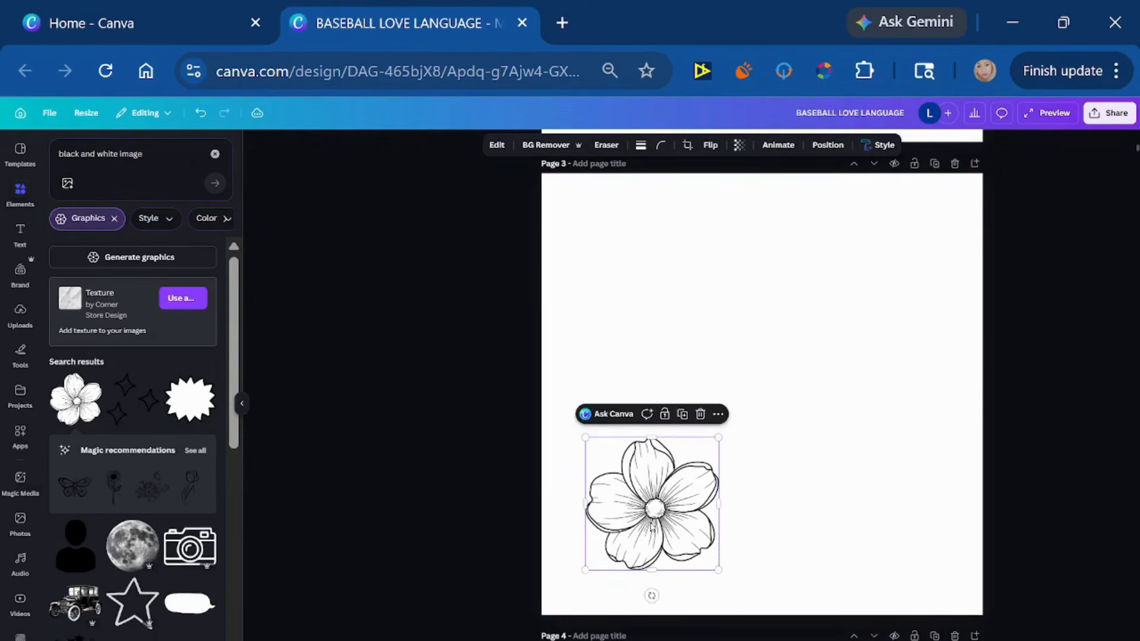
left_click_drag(651, 526, 636, 286)
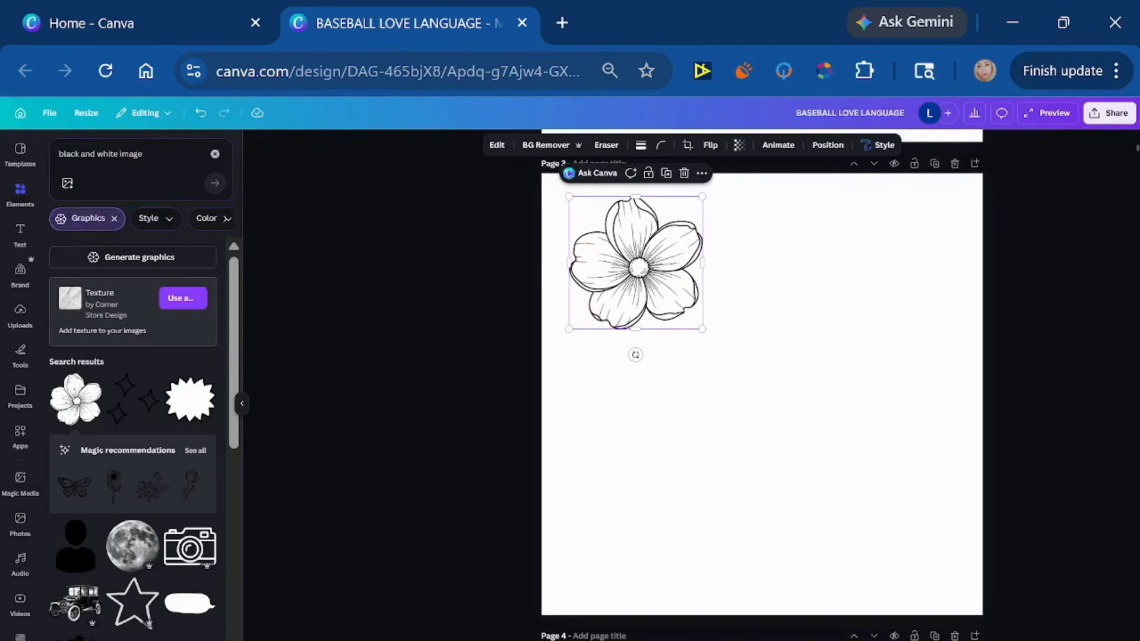
Search the graphics for "heart" and try out the paper-backed pair of red hearts on the page
triple_click(107, 154)
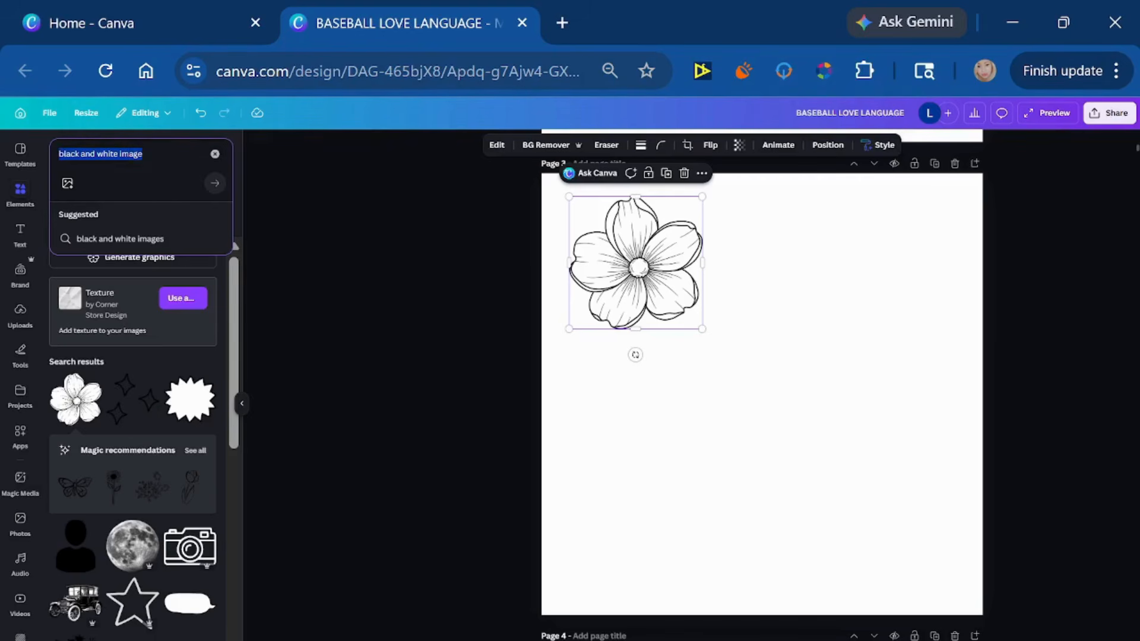
type("heart")
key("Return")
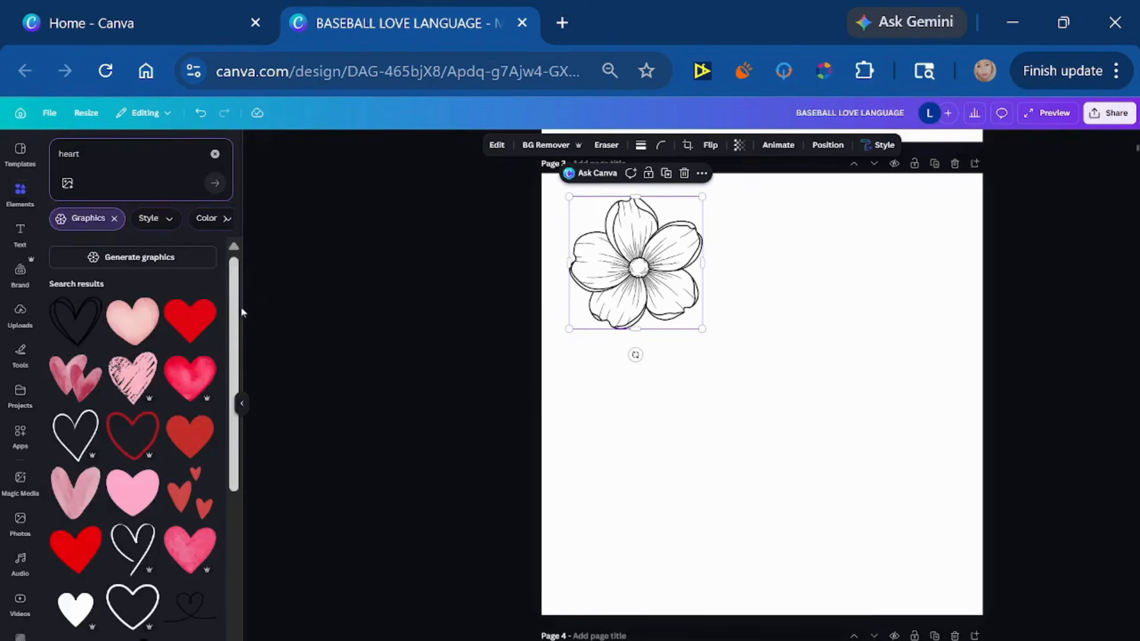
left_click_drag(236, 319, 234, 521)
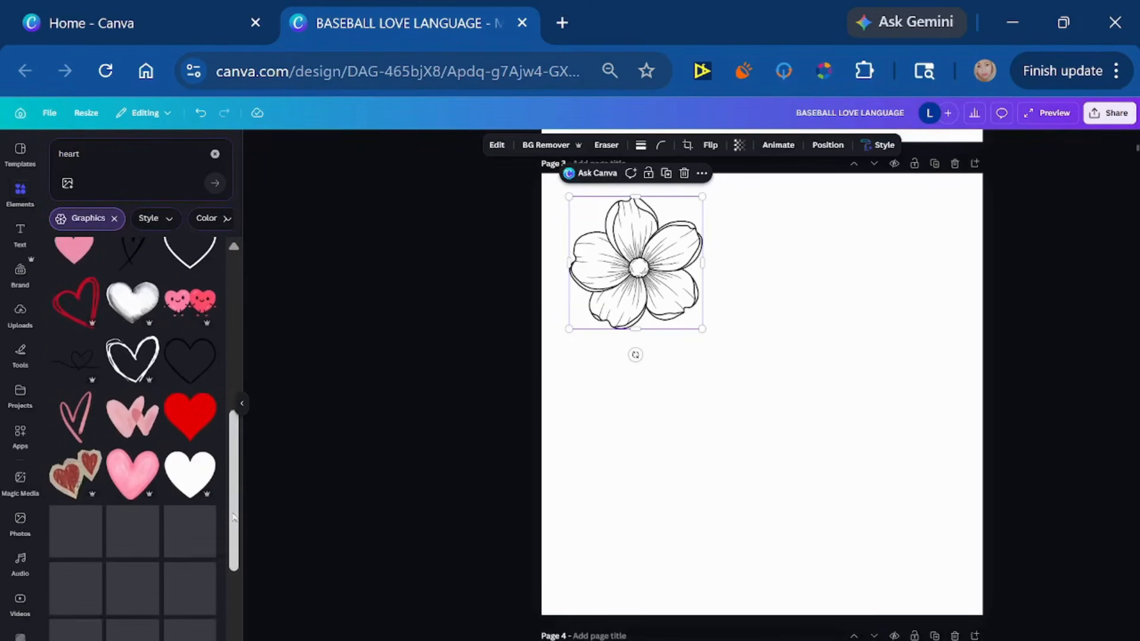
left_click(69, 479)
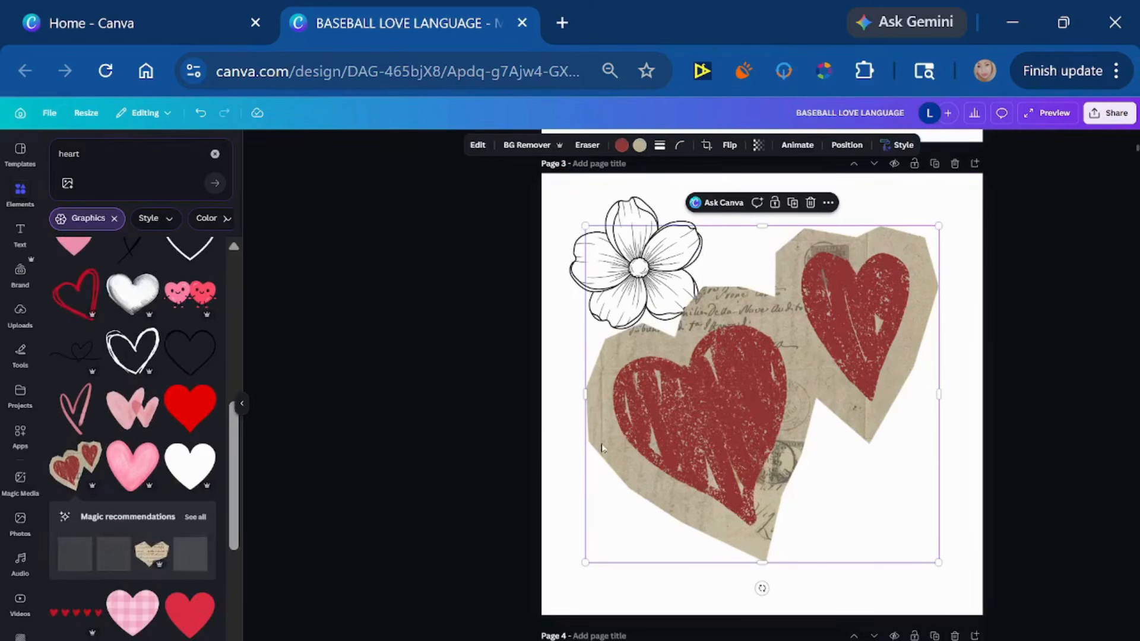
key("Delete")
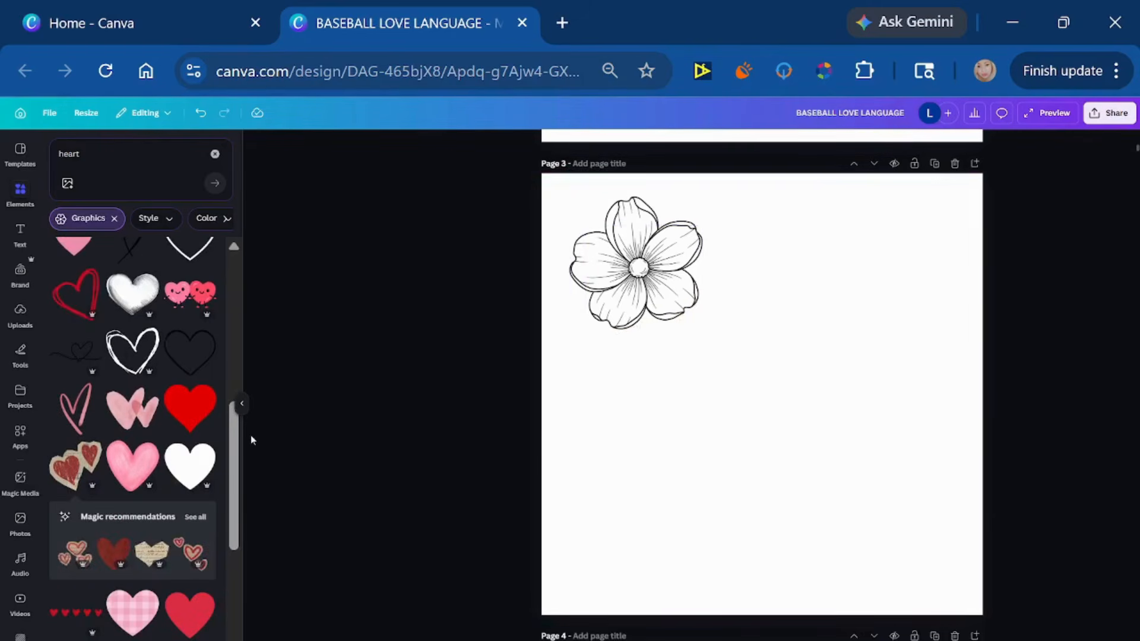
Insert the pink XOXO hearts graphic, enlarge it to nearly the page's width and centre it below the flower
left_click_drag(237, 499, 236, 512)
scroll(236, 512, "down", 5)
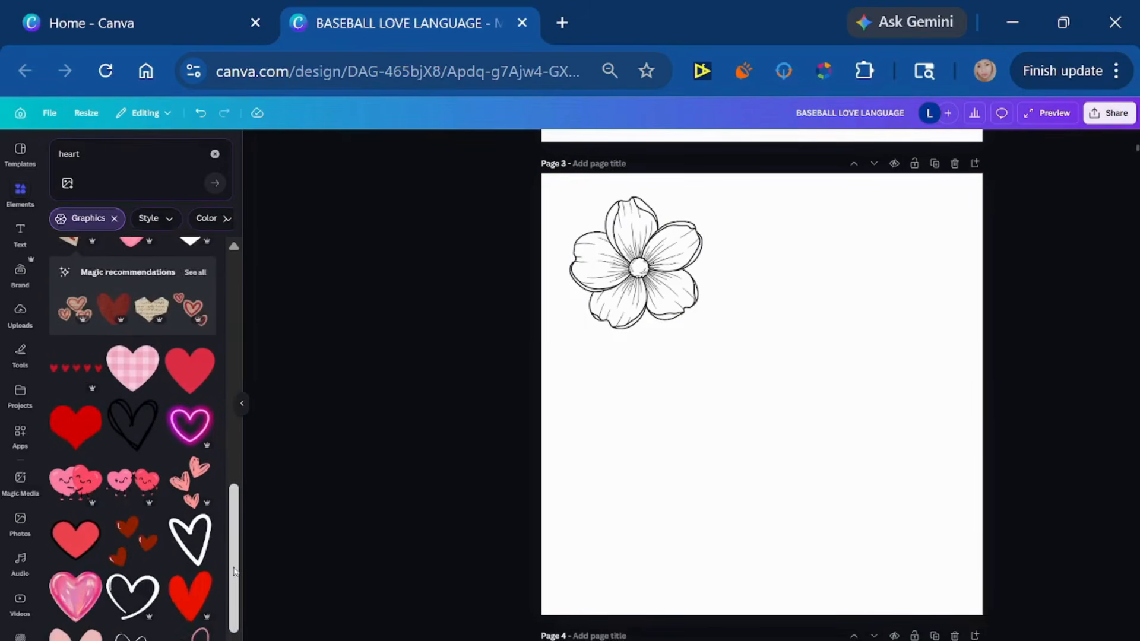
scroll(231, 594, "down", 2)
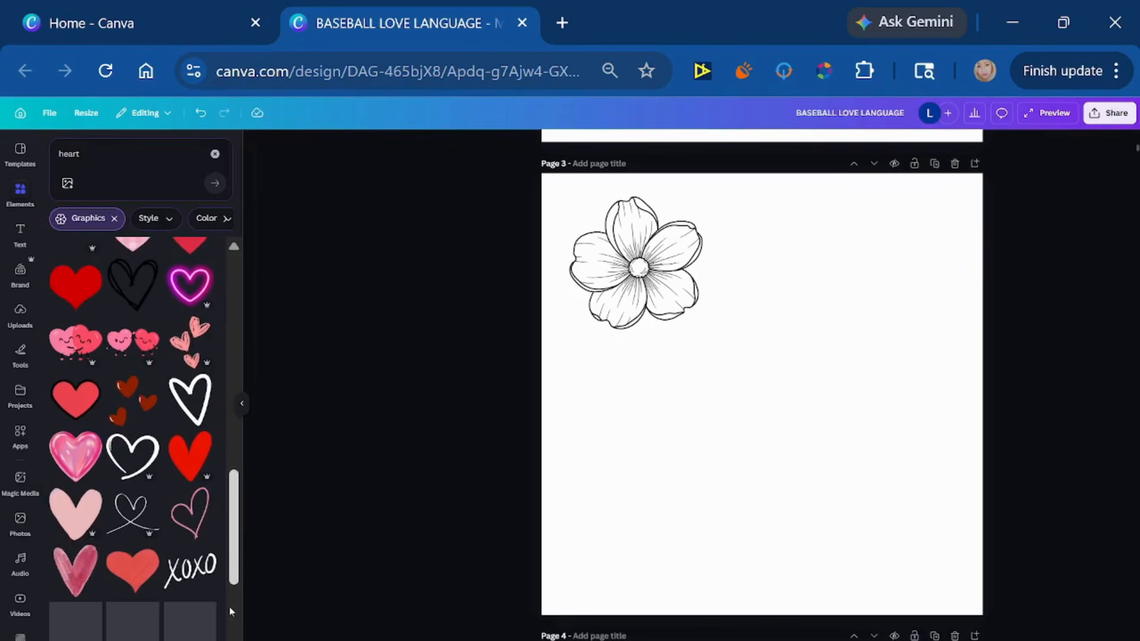
scroll(229, 606, "down", 4)
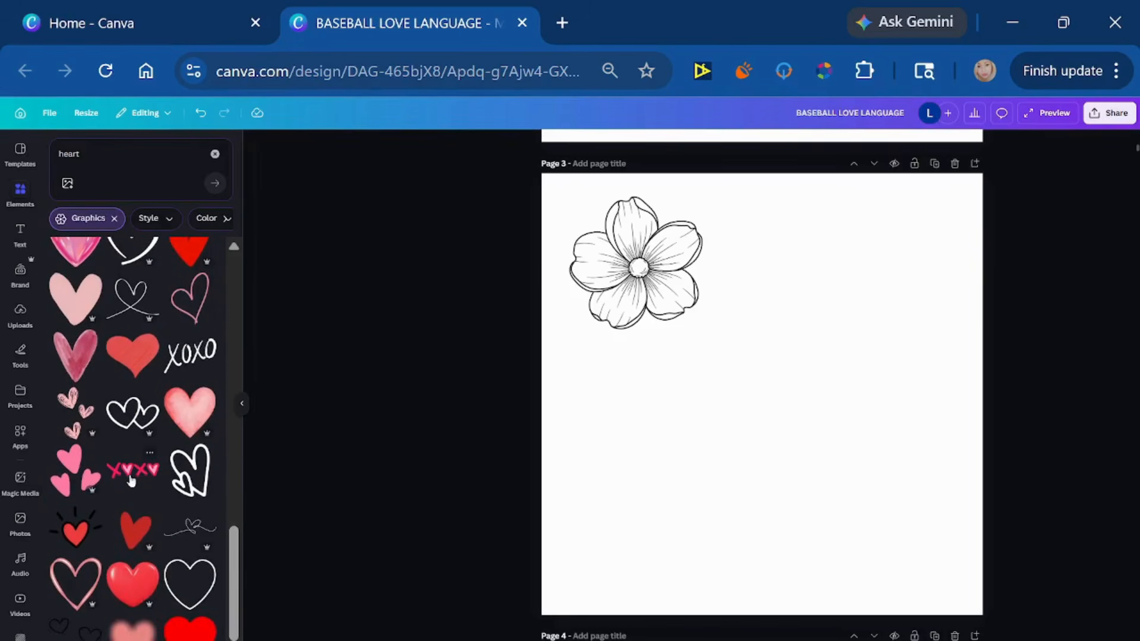
left_click(130, 475)
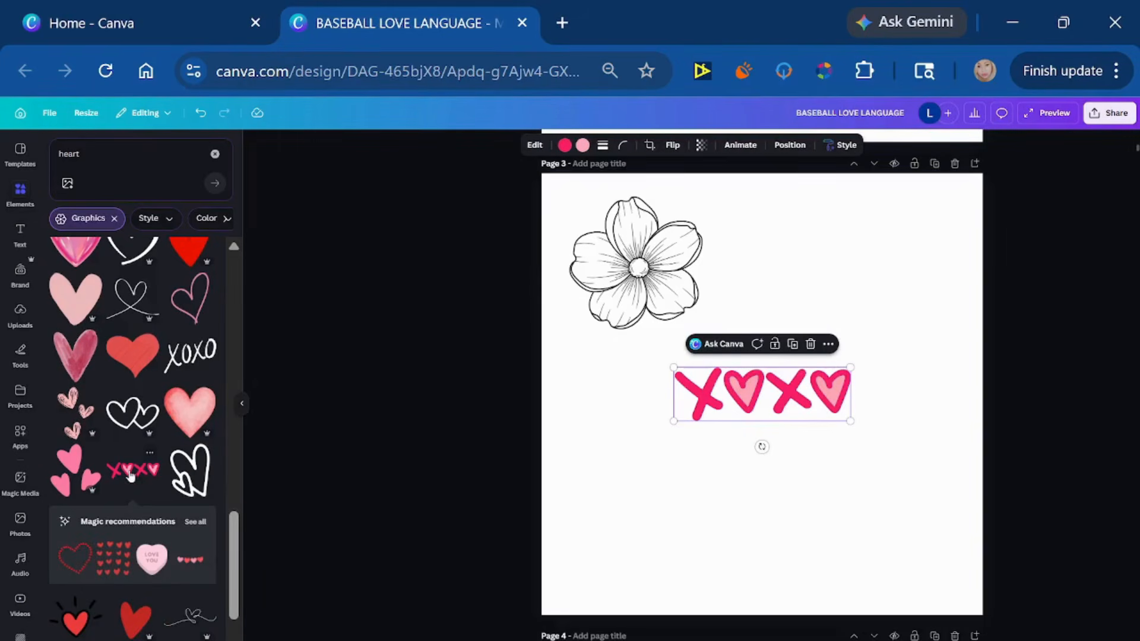
left_click_drag(672, 423, 519, 622)
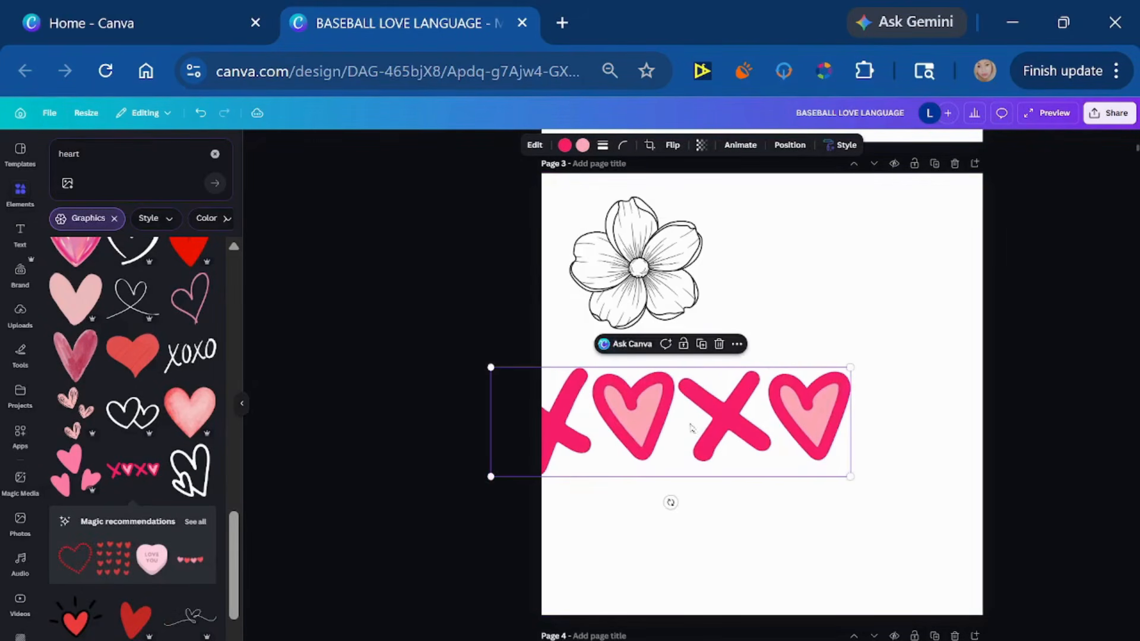
left_click_drag(702, 427, 790, 423)
Copy the line-art flower's art style and apply it to the XOXO hearts graphic
left_click(625, 245)
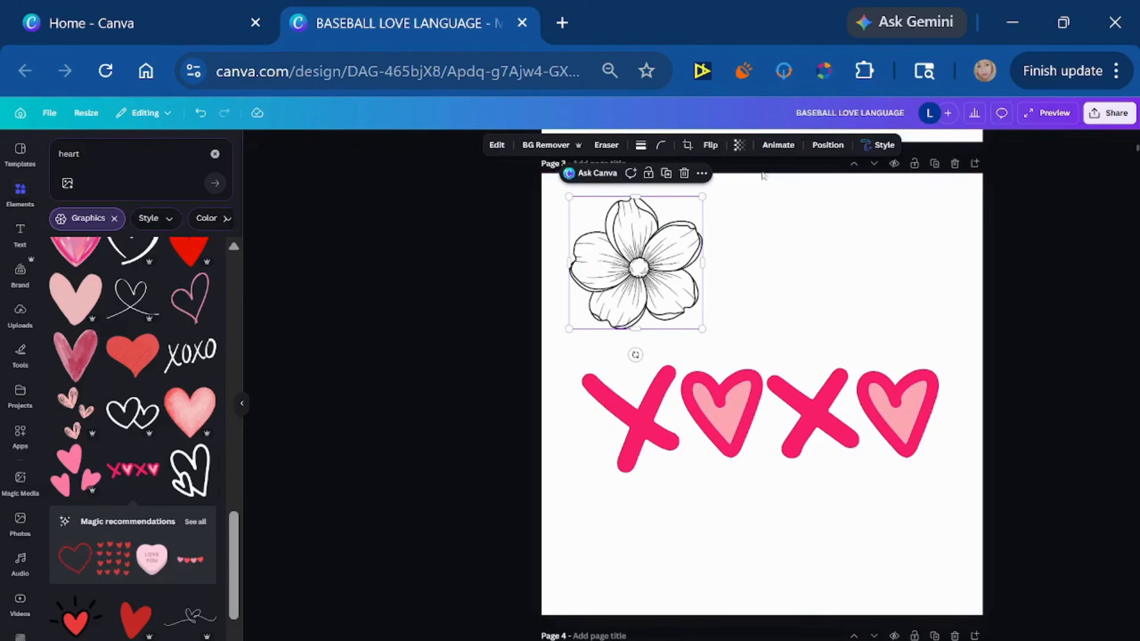
left_click(865, 148)
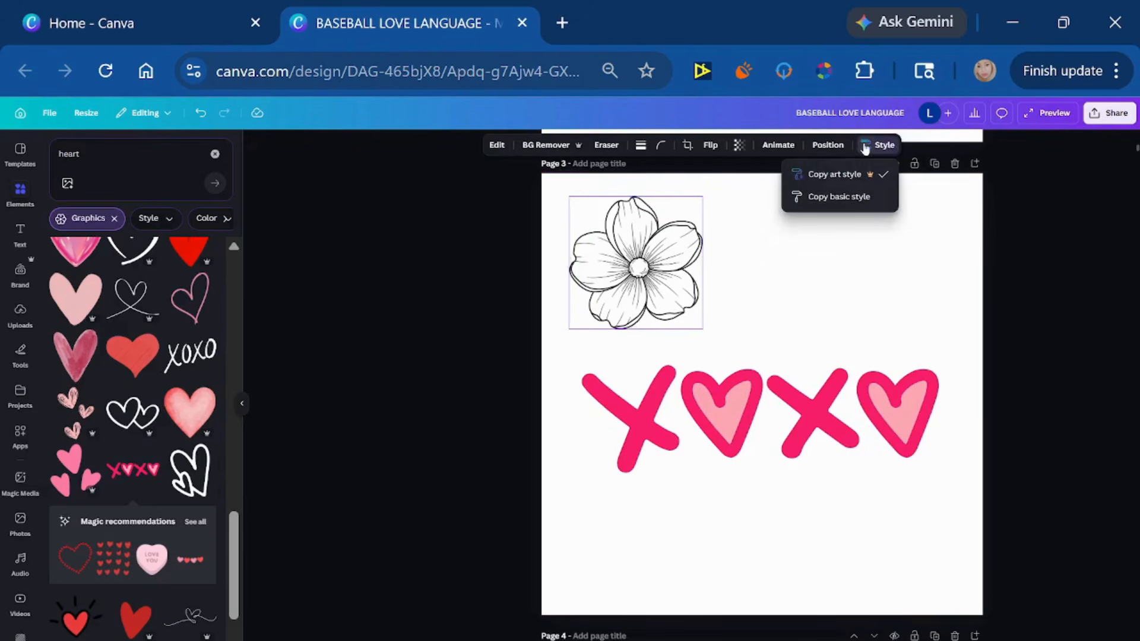
left_click(832, 178)
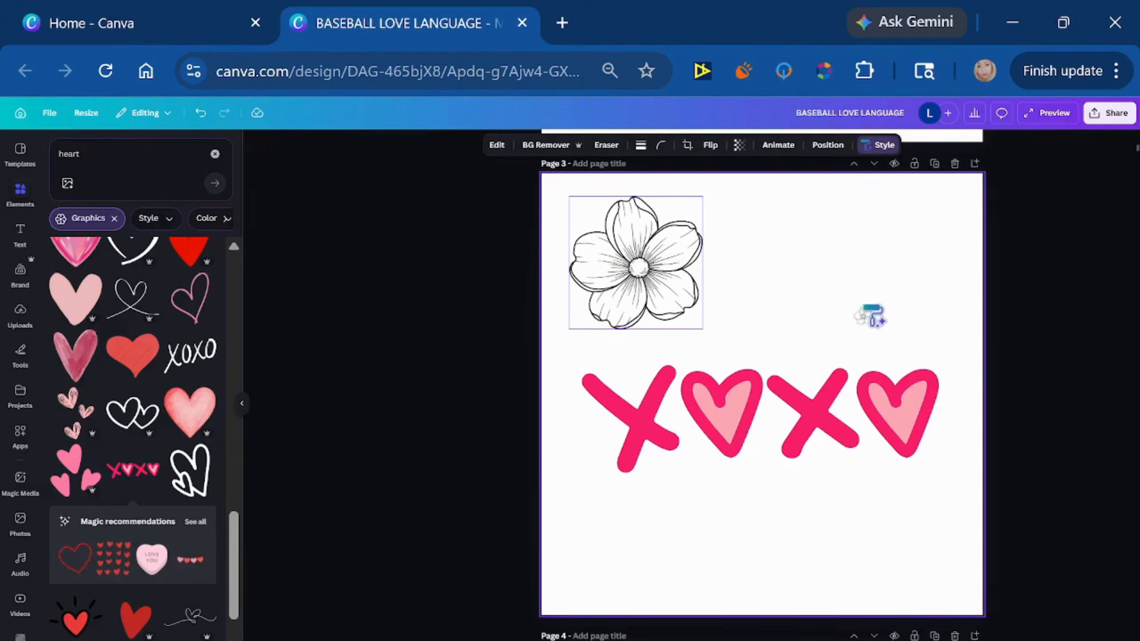
left_click(826, 416)
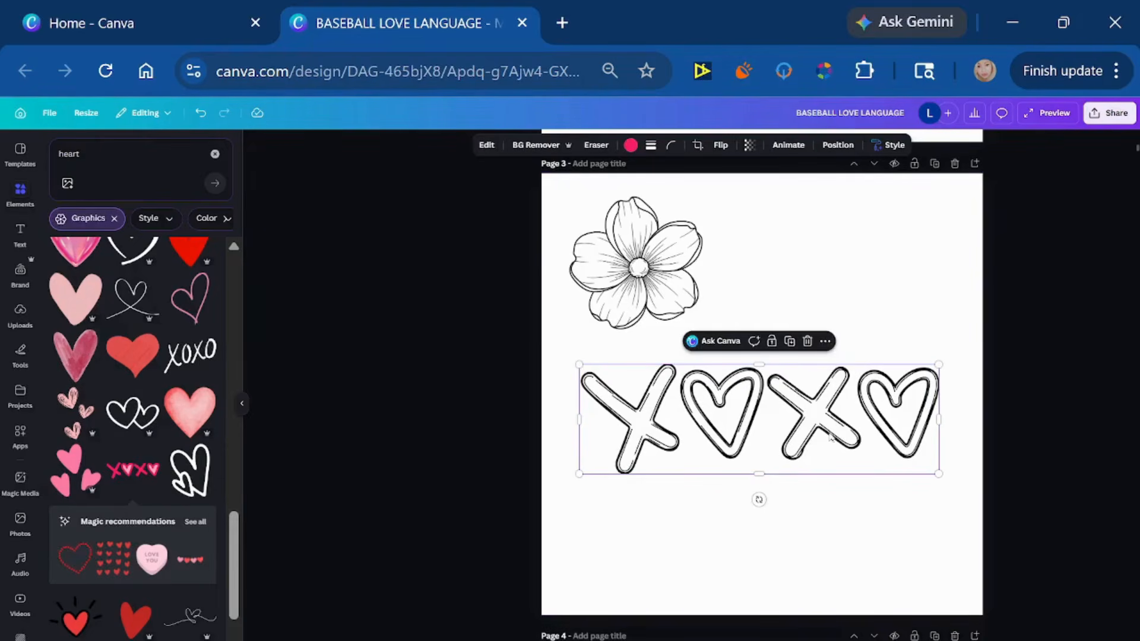
Search the graphics for "hearthouse"
scroll(829, 437, "up", 5)
scroll(829, 437, "down", 2)
scroll(830, 436, "down", 3)
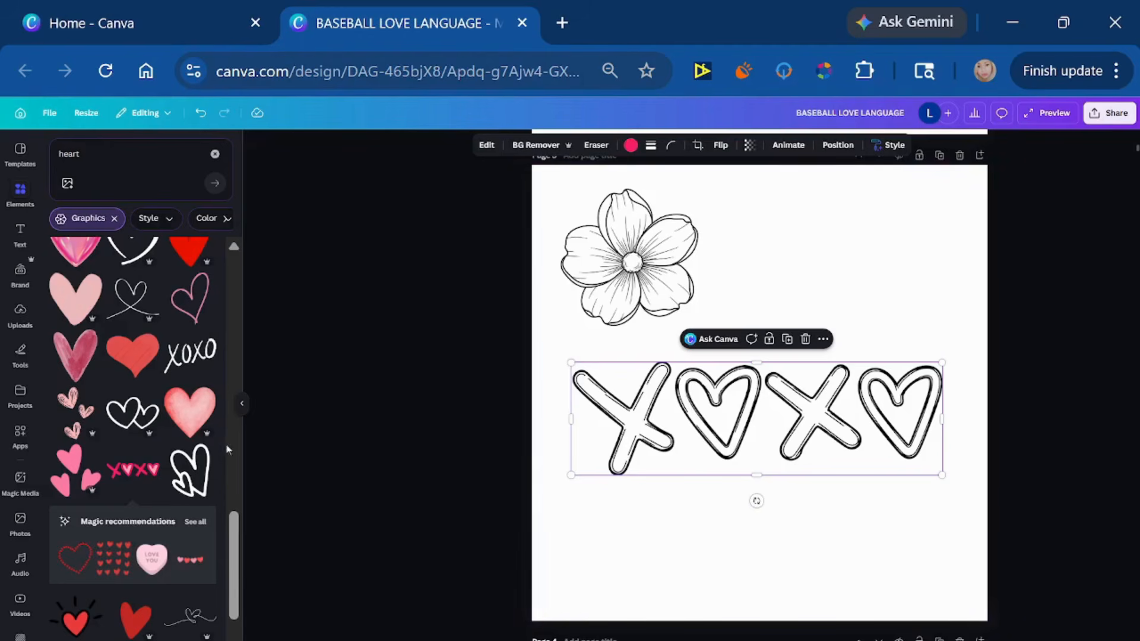
scroll(237, 532, "down", 5)
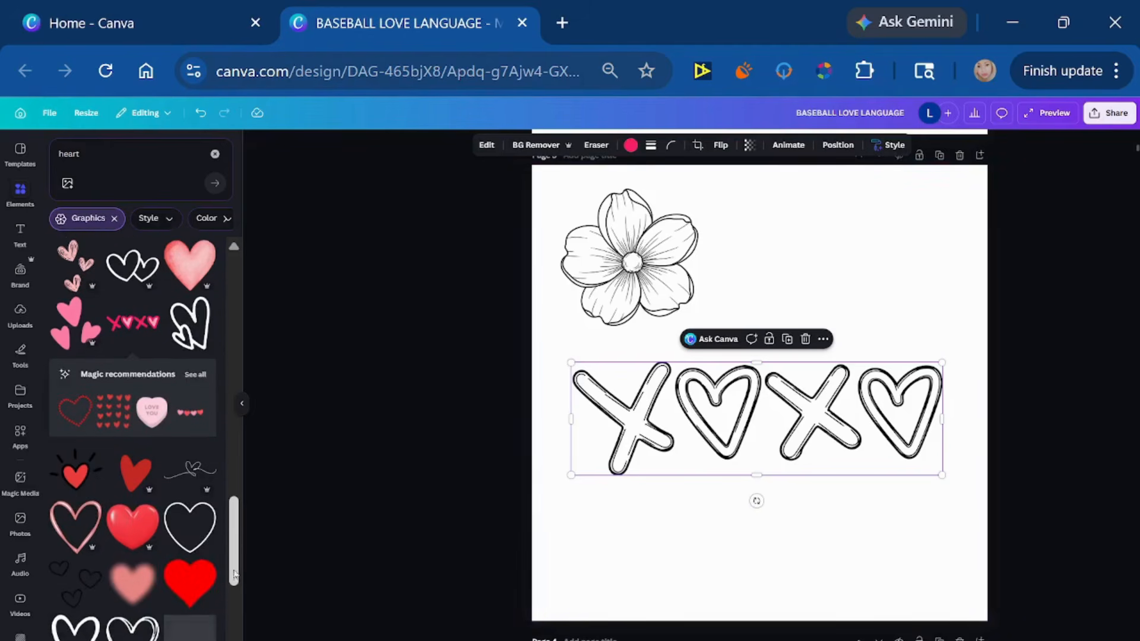
scroll(230, 596, "down", 5)
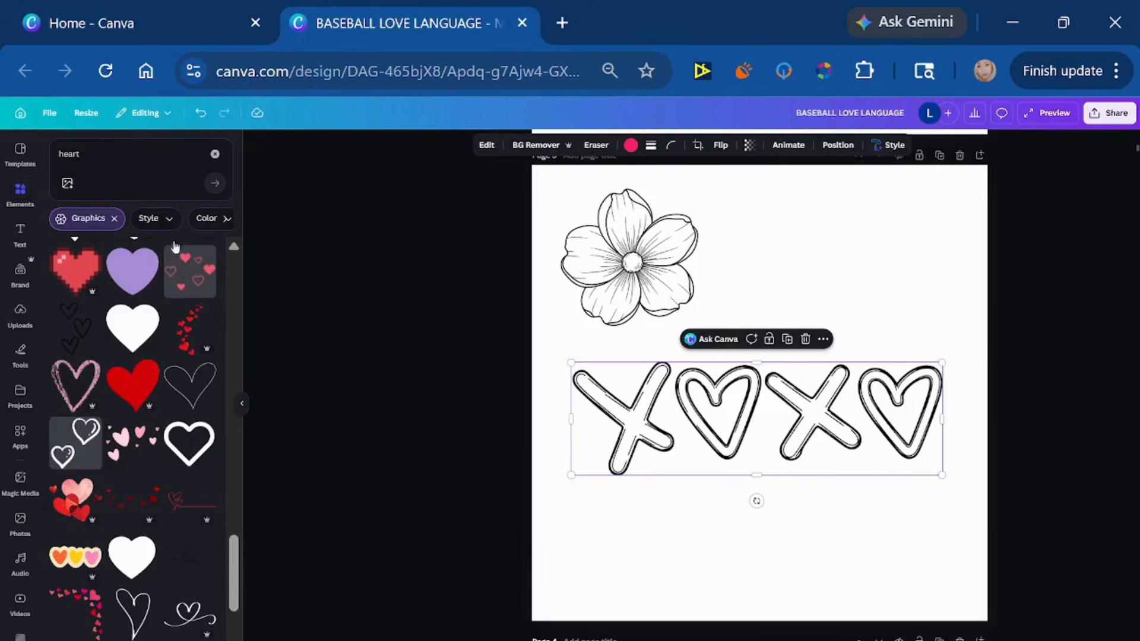
double_click(69, 155)
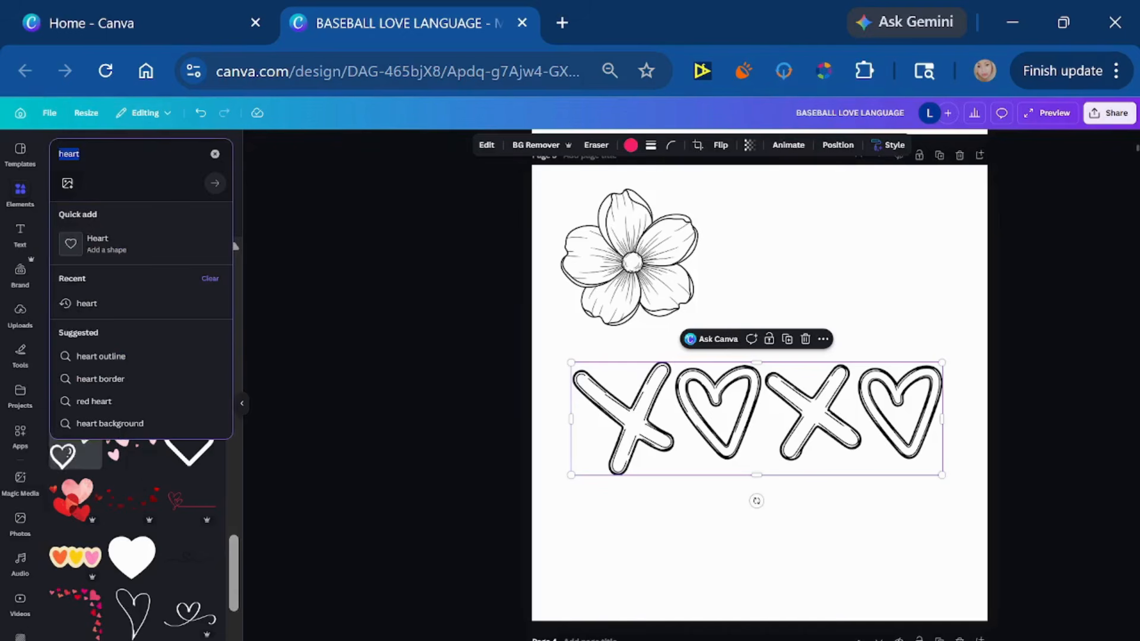
left_click(80, 154)
type("house")
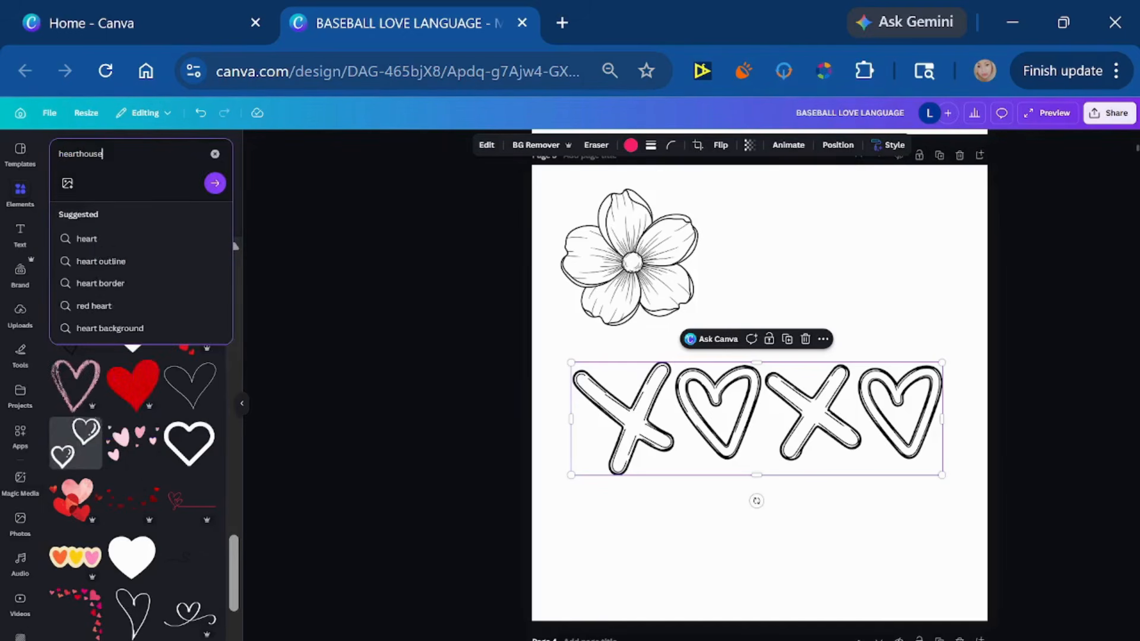
key("Return")
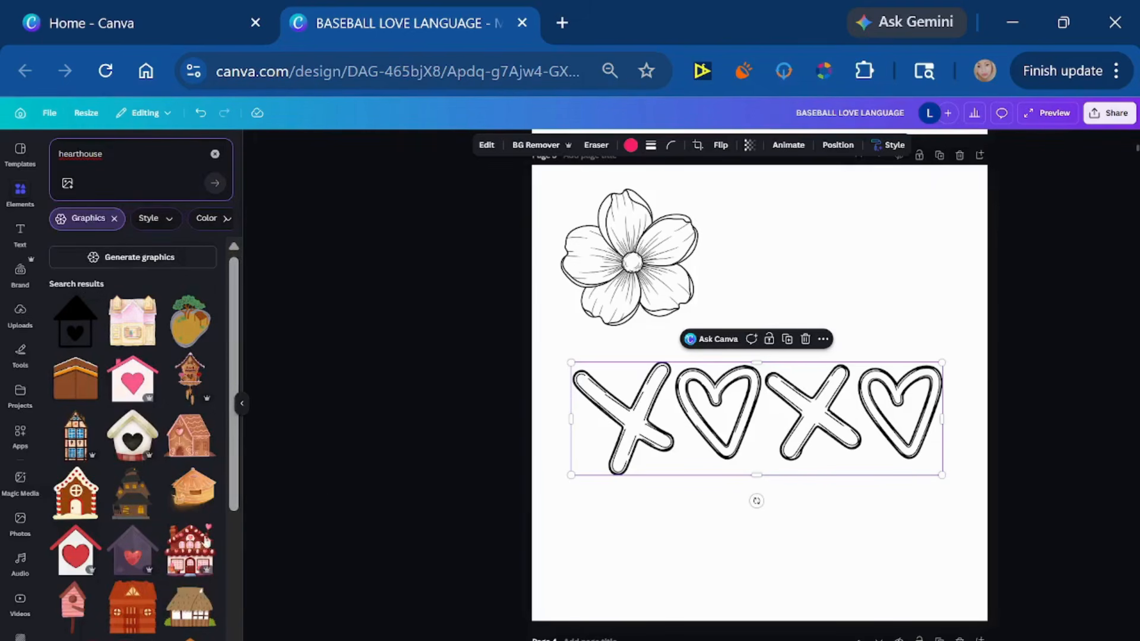
Shrink the line-art XOXO graphic to about half the page's width and place it beside the flower in the page's upper-right area
left_click_drag(804, 405, 862, 240)
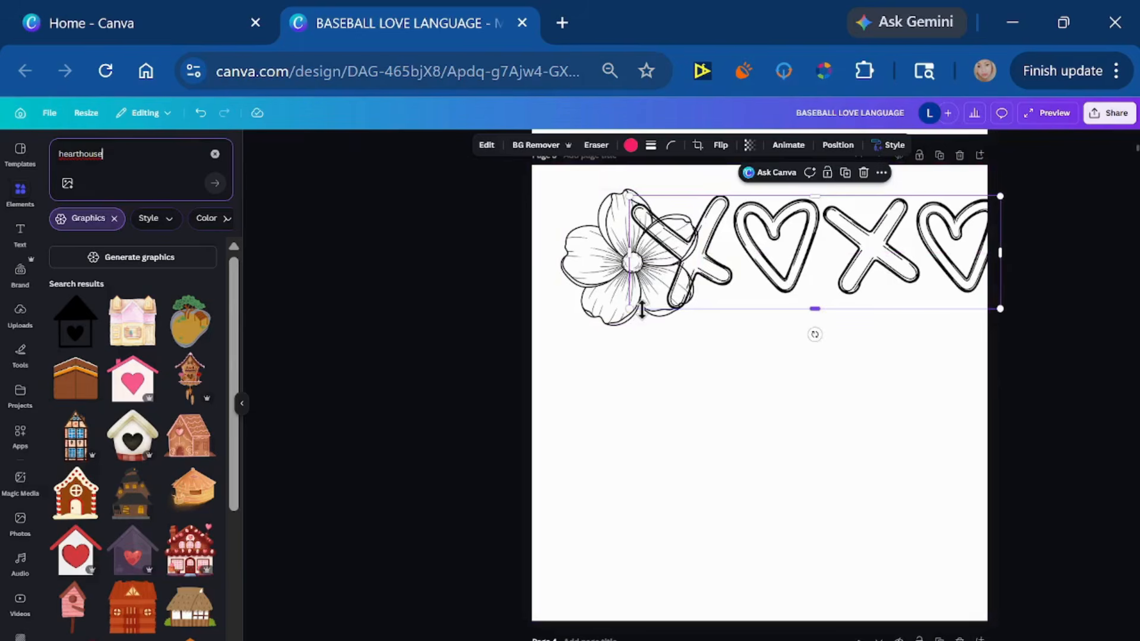
left_click_drag(629, 309, 802, 261)
left_click_drag(865, 224, 801, 223)
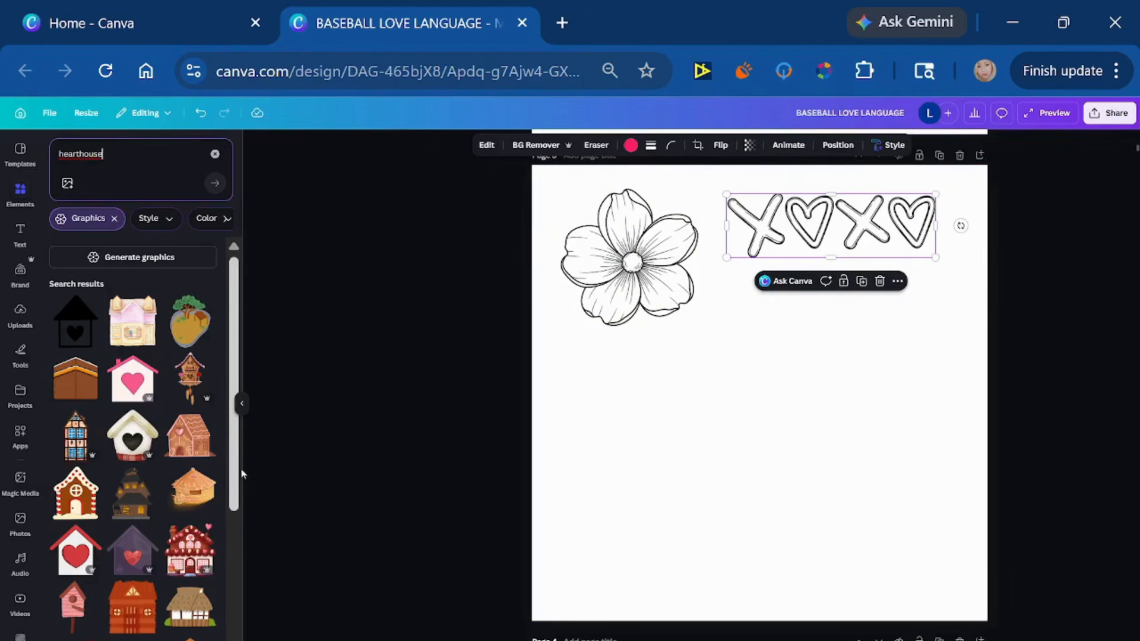
Insert the red-roofed house graphic decorated with hearts and place it below the flower and the XOXO graphic
left_click(190, 552)
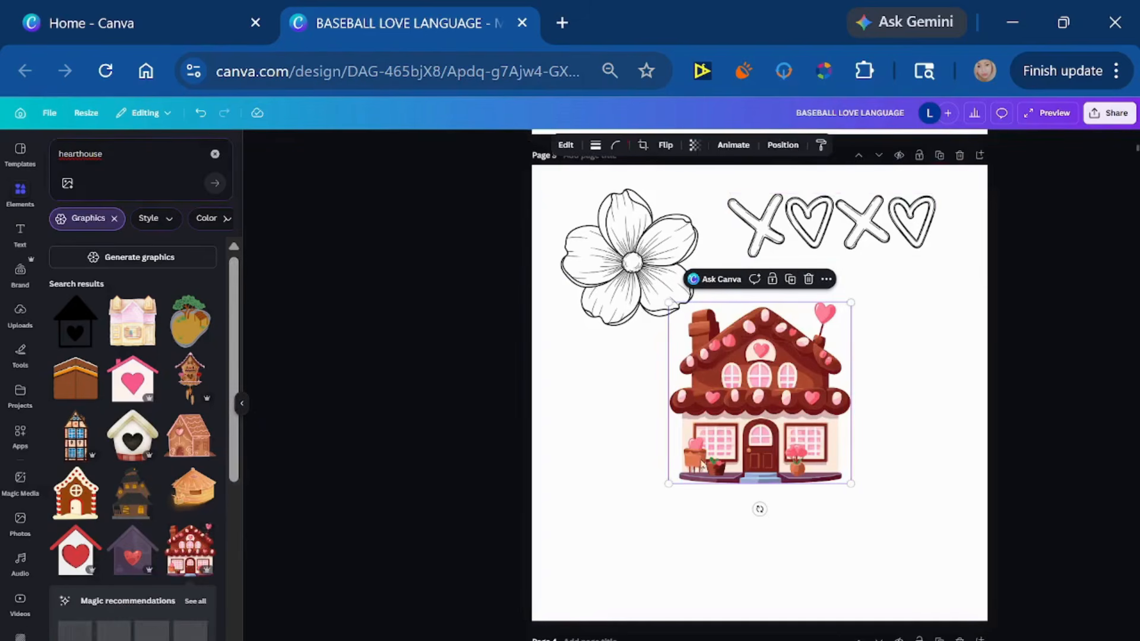
left_click_drag(664, 512, 646, 573)
left_click_drag(742, 443, 781, 428)
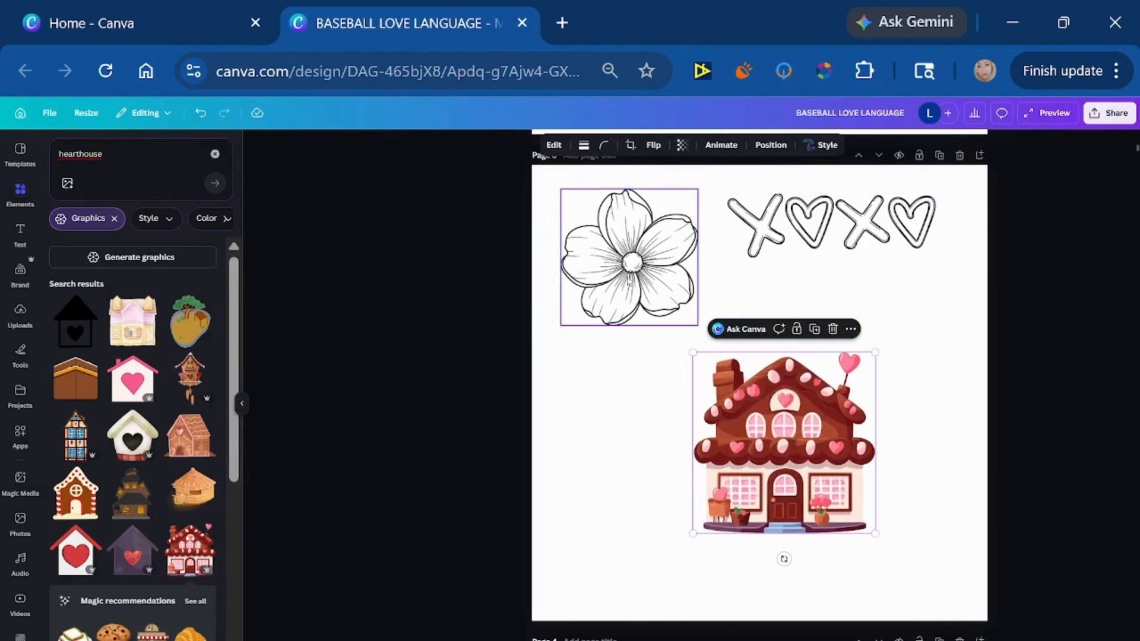
Copy the line-art flower's art style and apply it to the house graphic
left_click(628, 282)
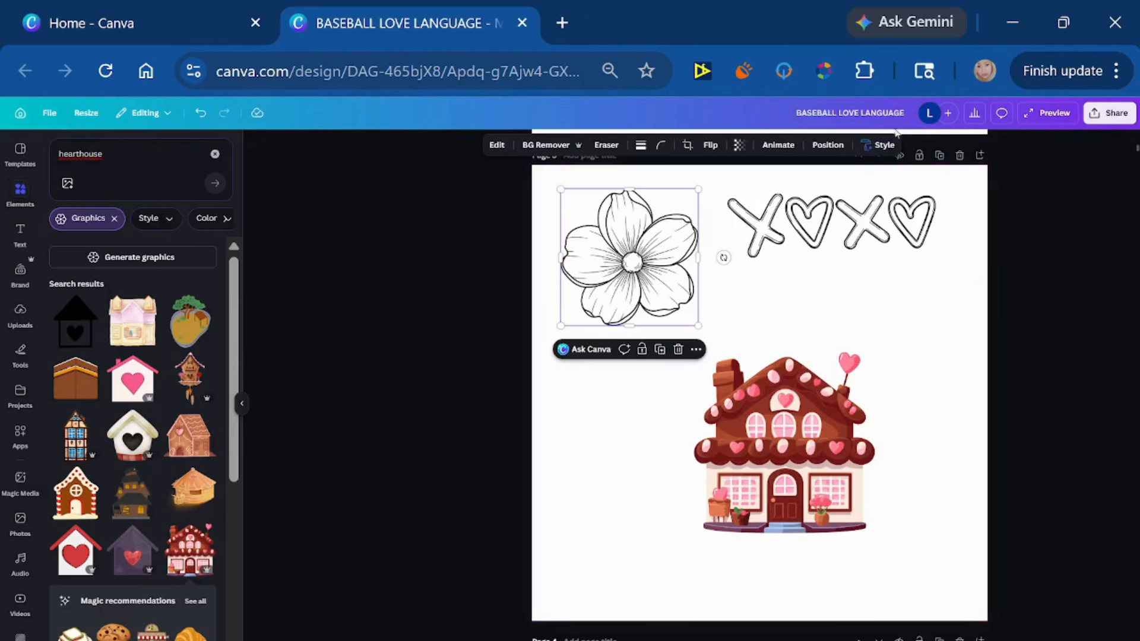
left_click(883, 149)
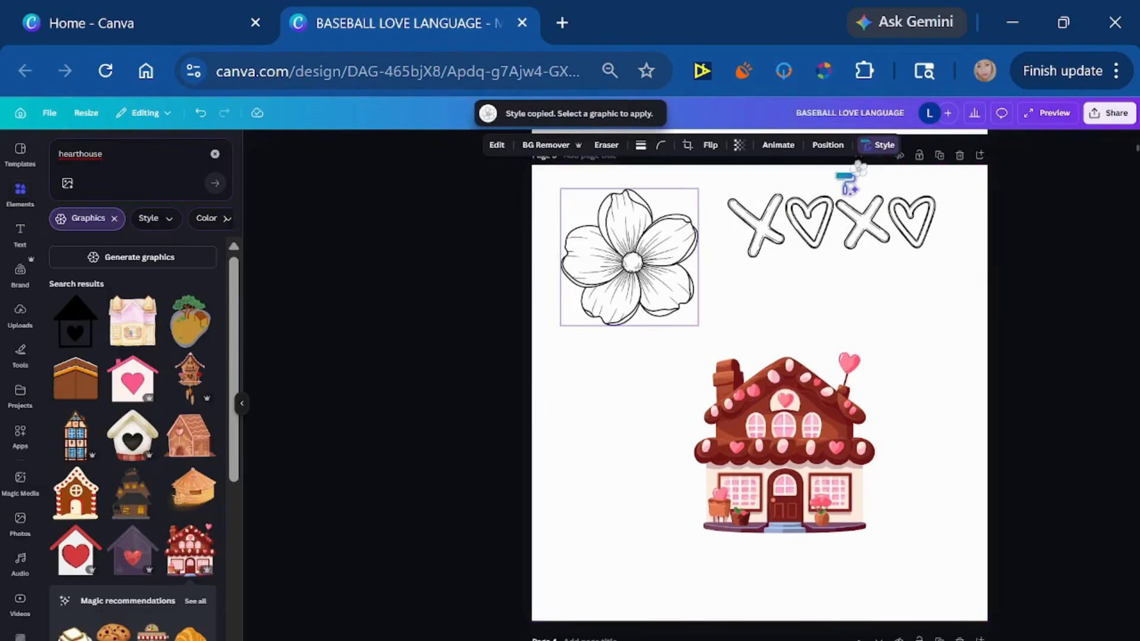
left_click(787, 464)
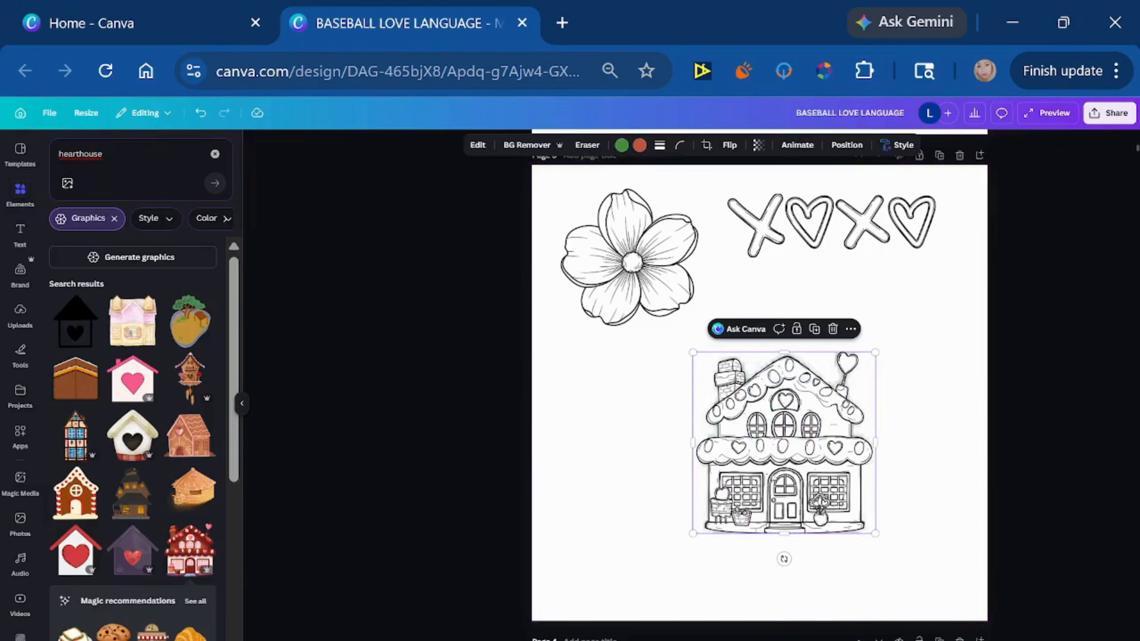
Enlarge the line-art house to about three quarters of the page's width and shift it slightly left to centre it
left_click_drag(690, 536, 613, 611)
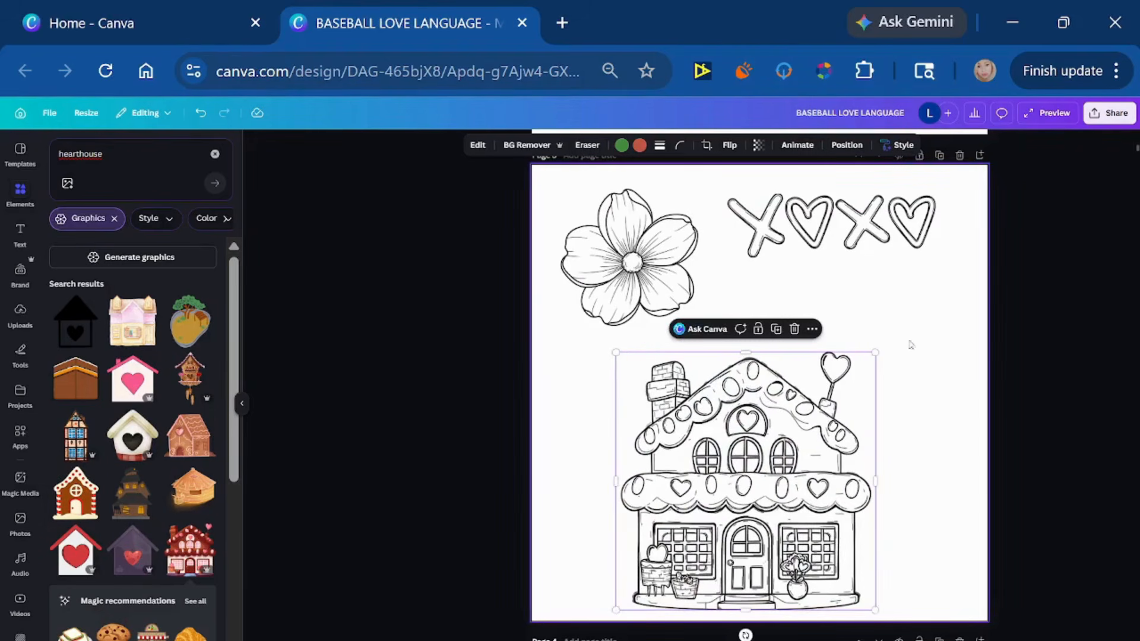
left_click_drag(877, 349, 948, 264)
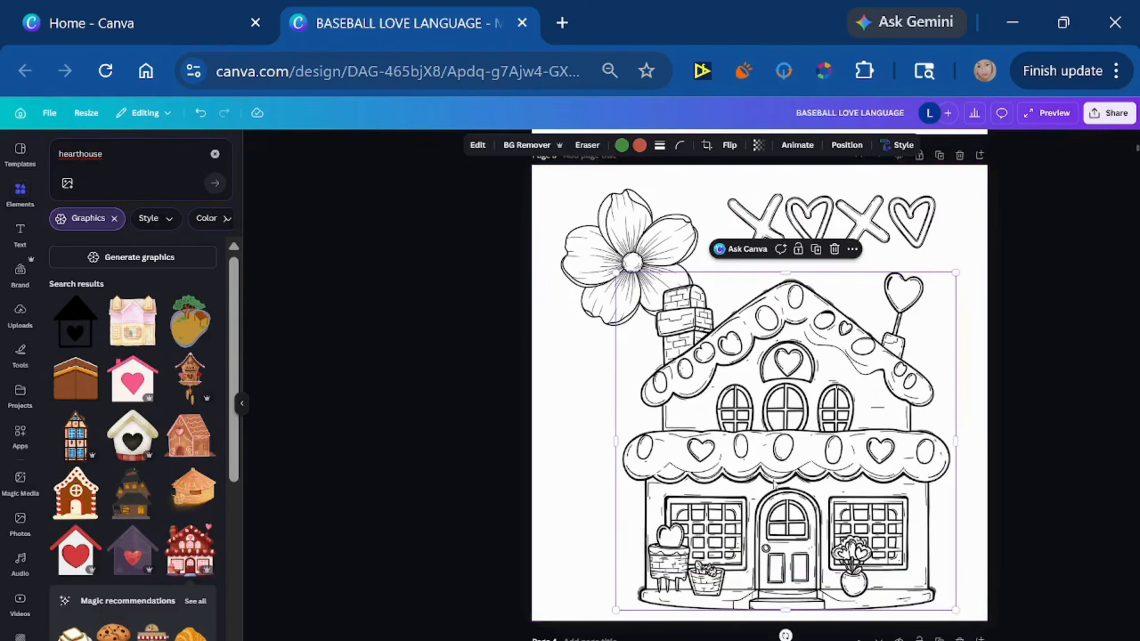
right_click(774, 462)
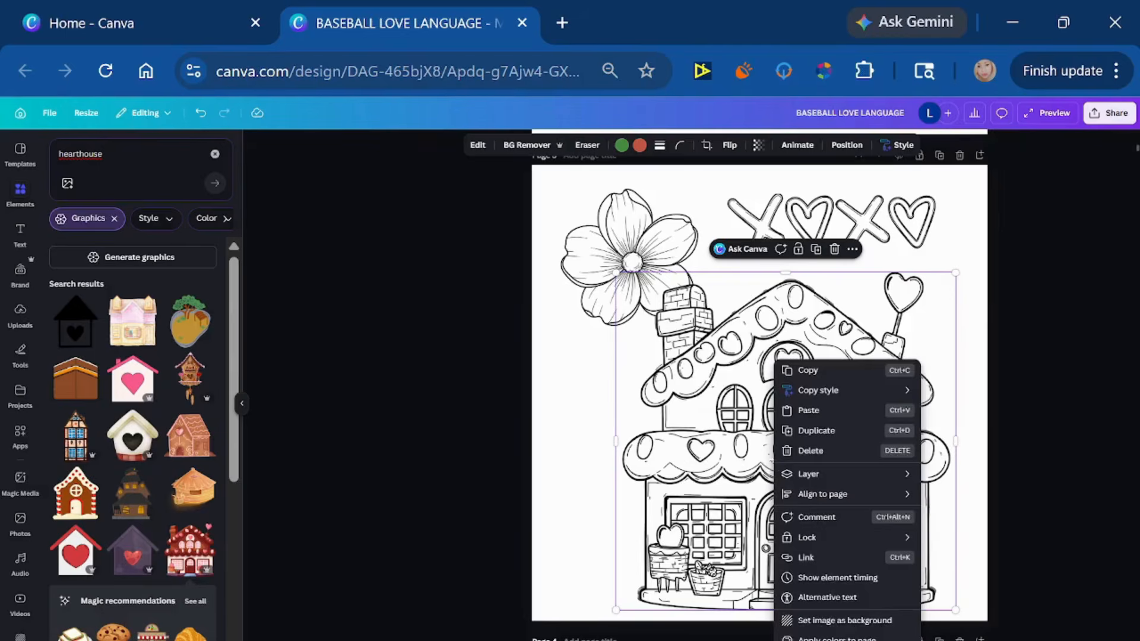
left_click(725, 458)
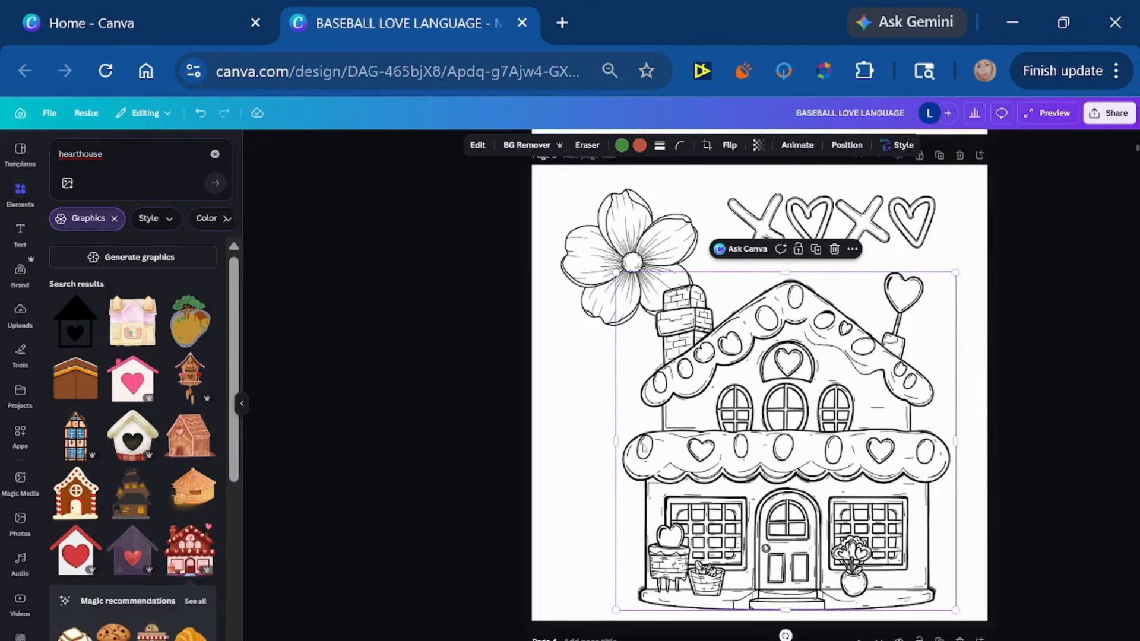
mouse_move(665, 451)
left_mouse_down()
mouse_move(594, 443)
mouse_move(695, 454)
mouse_move(621, 398)
mouse_move(605, 379)
mouse_move(612, 356)
mouse_move(558, 308)
mouse_move(646, 450)
left_mouse_up()
Move the flower further into the page's upper-left corner, above the house's chimney
left_click(620, 235)
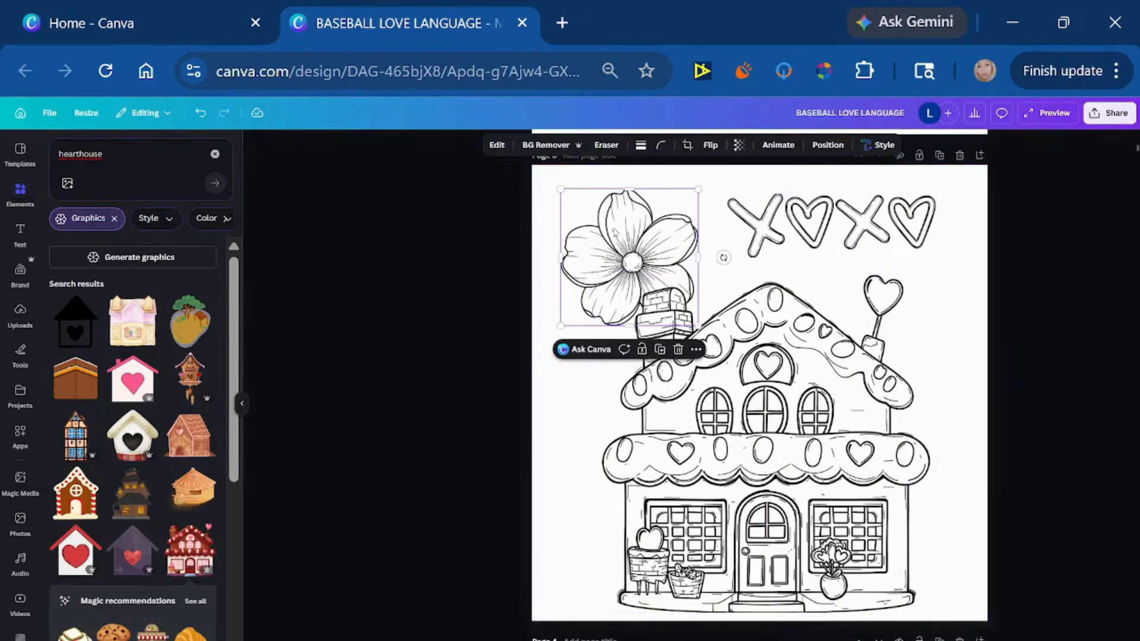
right_click(606, 219)
left_click(583, 245)
mouse_move(617, 215)
left_mouse_down()
mouse_move(612, 186)
mouse_move(601, 202)
left_mouse_up()
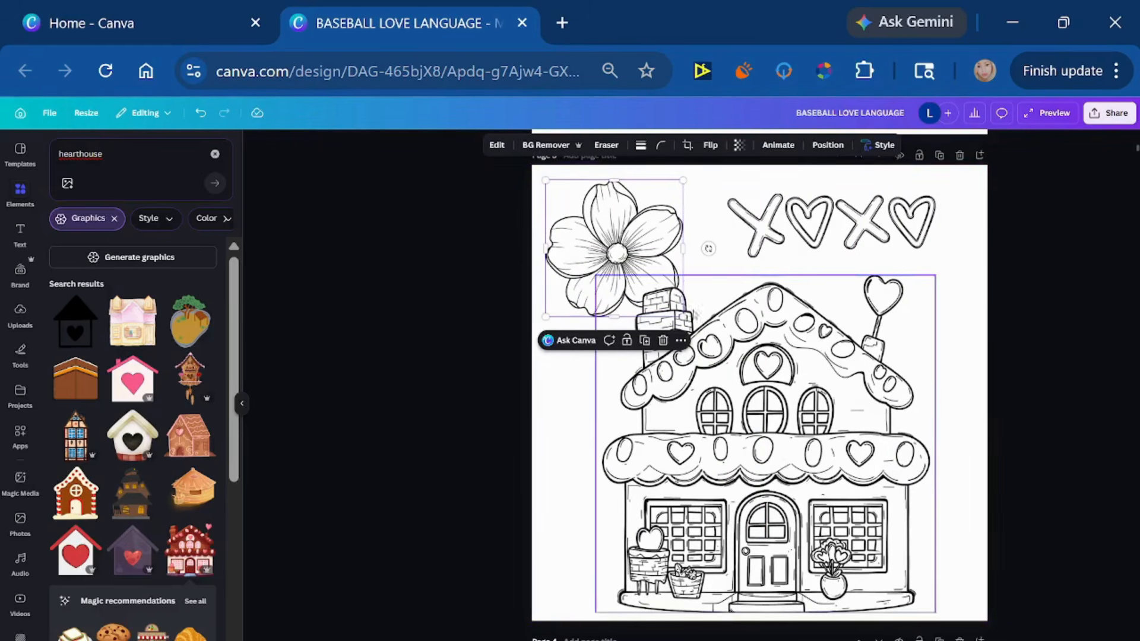
Set the page's background colour to black (#000000)
left_click(559, 546)
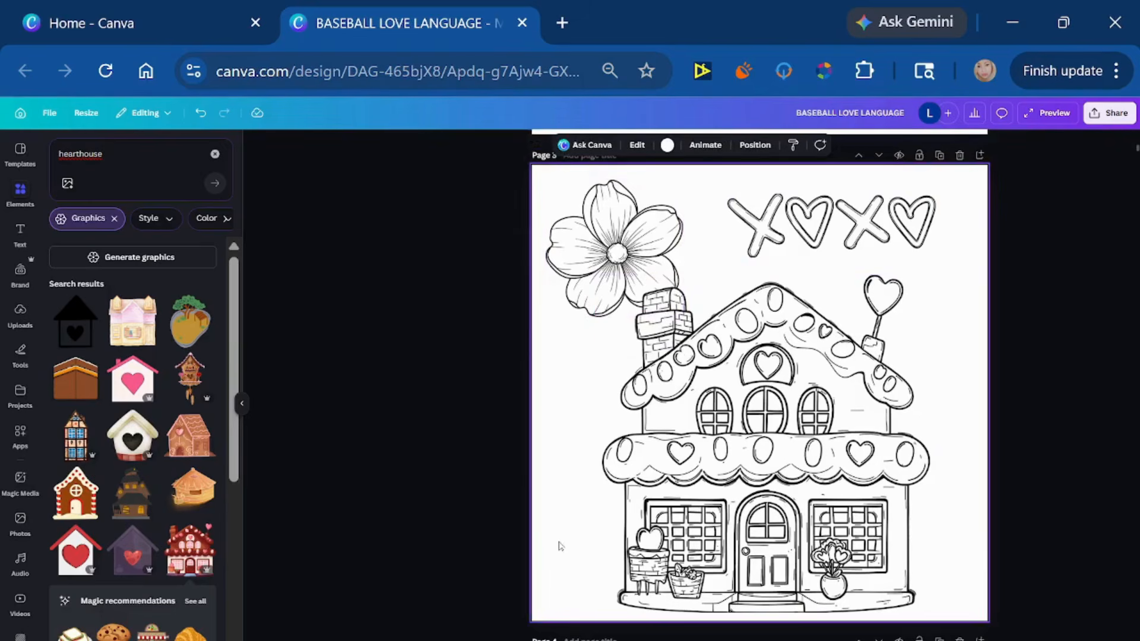
left_click(669, 146)
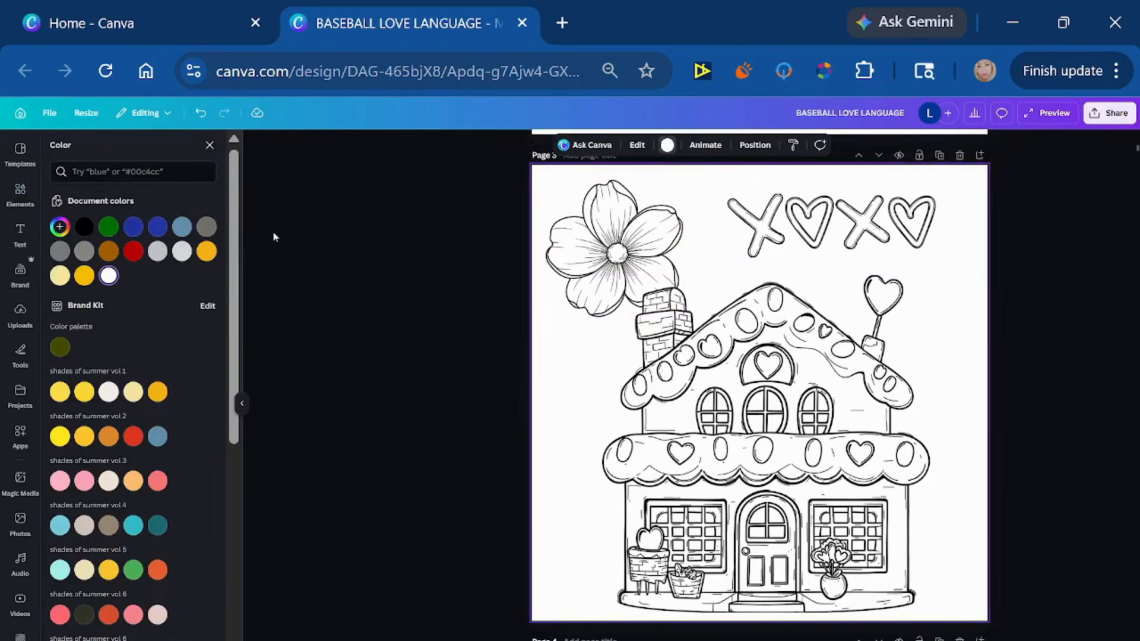
left_click(84, 226)
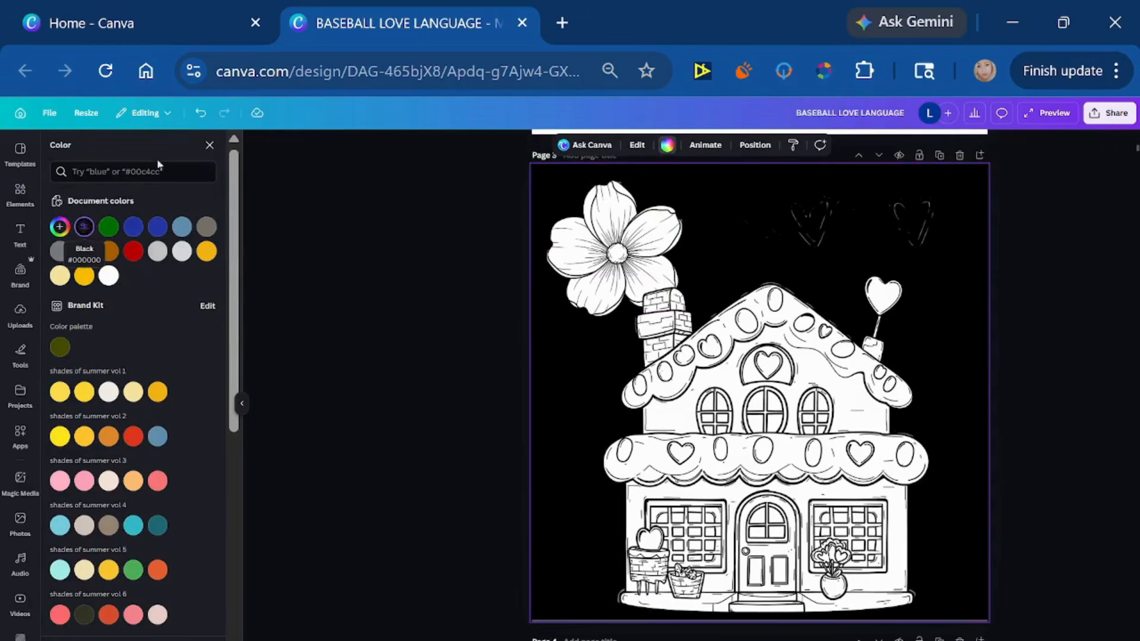
Nudge the XOXO graphic up and right, raise the house slightly, and reposition the flower so it sits partly behind the chimney
mouse_move(885, 228)
left_mouse_down()
mouse_move(812, 214)
mouse_move(906, 226)
mouse_move(894, 217)
left_mouse_up()
left_click_drag(600, 272, 608, 264)
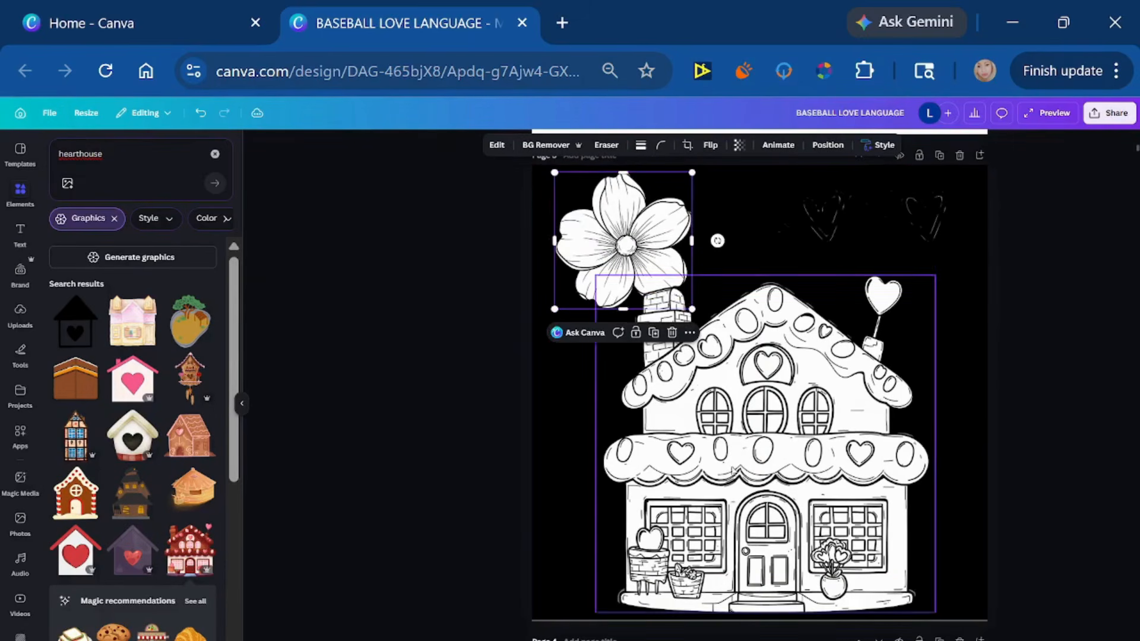
left_click(738, 386)
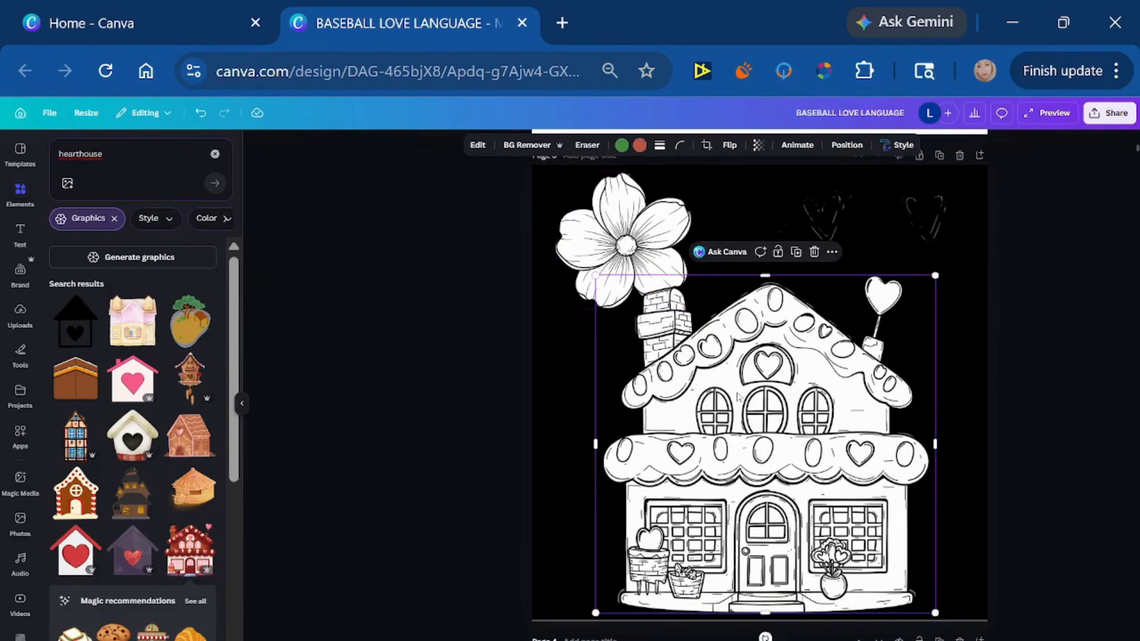
left_click_drag(738, 386, 735, 365)
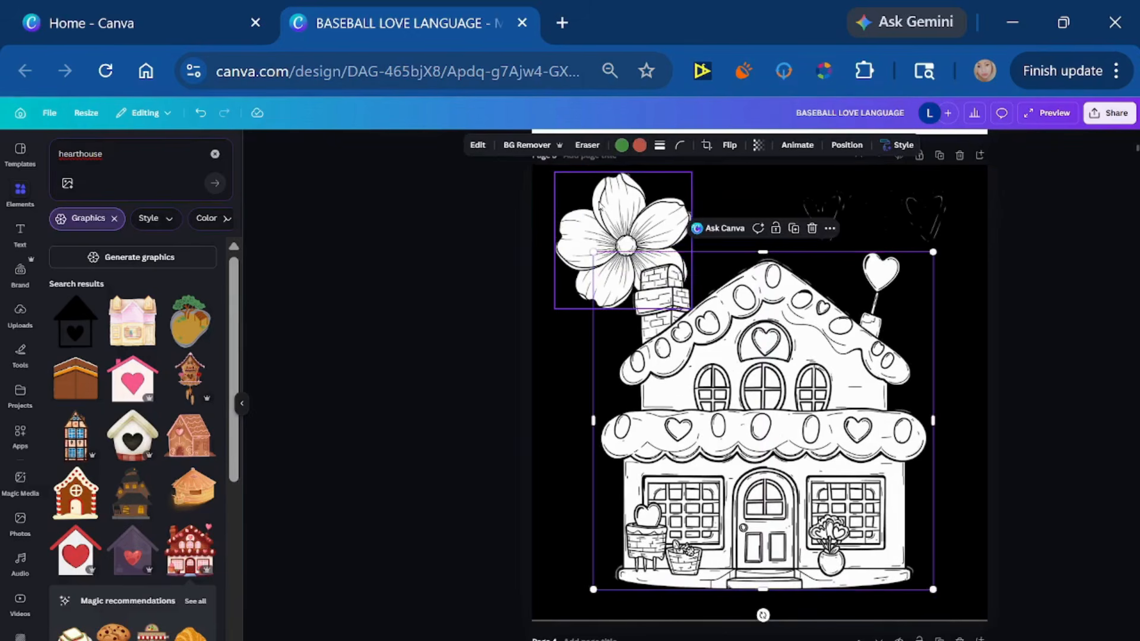
left_click(605, 204)
left_click_drag(605, 204, 611, 234)
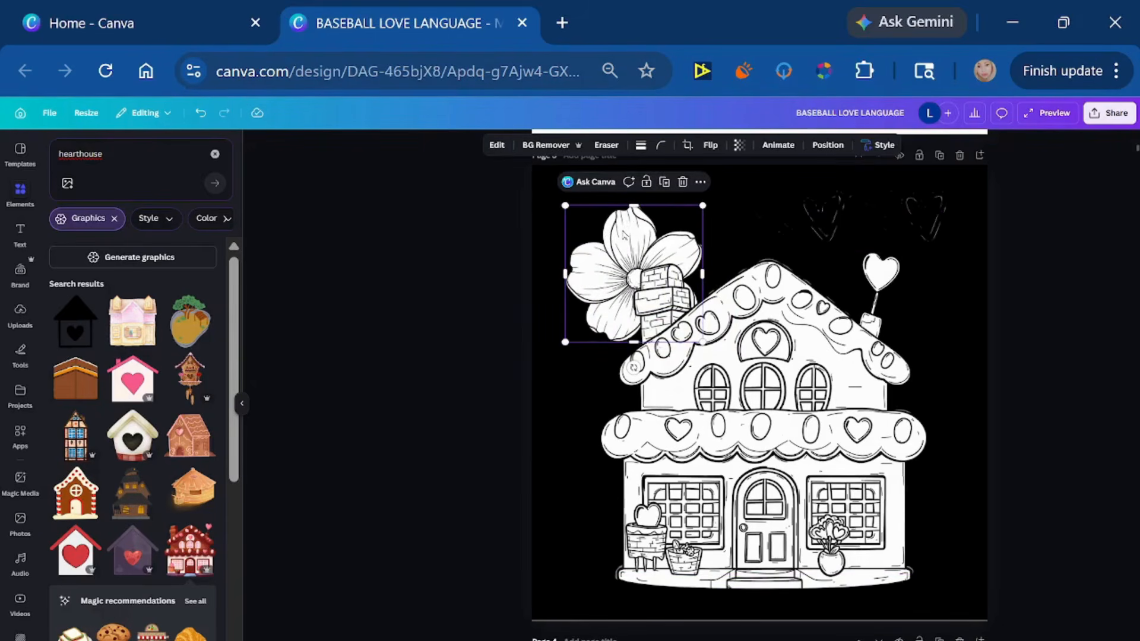
mouse_move(623, 235)
left_mouse_down()
mouse_move(622, 209)
mouse_move(612, 259)
mouse_move(623, 213)
left_mouse_up()
Remove the page's black background colour
left_click(562, 606)
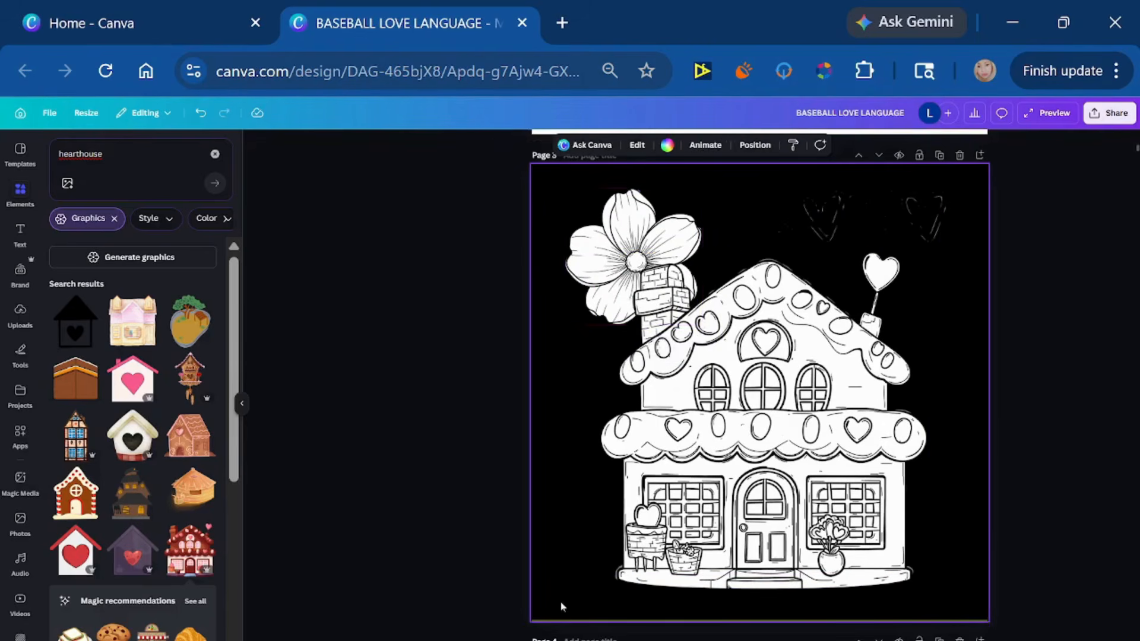
key("Delete")
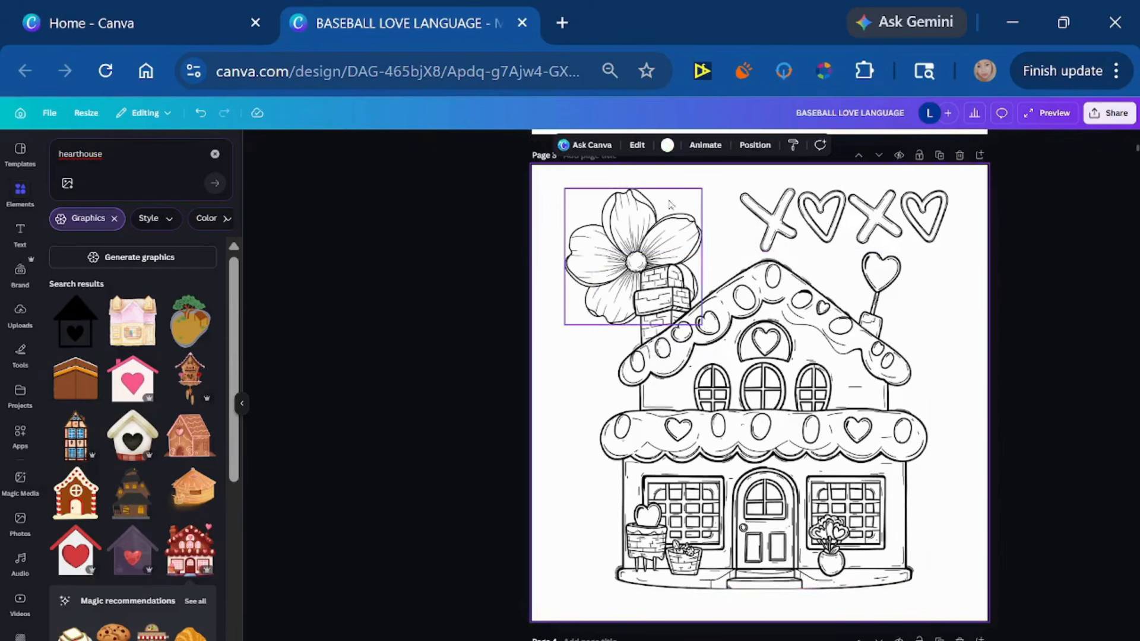
Move the flower to the page's left edge and lower the house slightly
left_click_drag(638, 212, 606, 201)
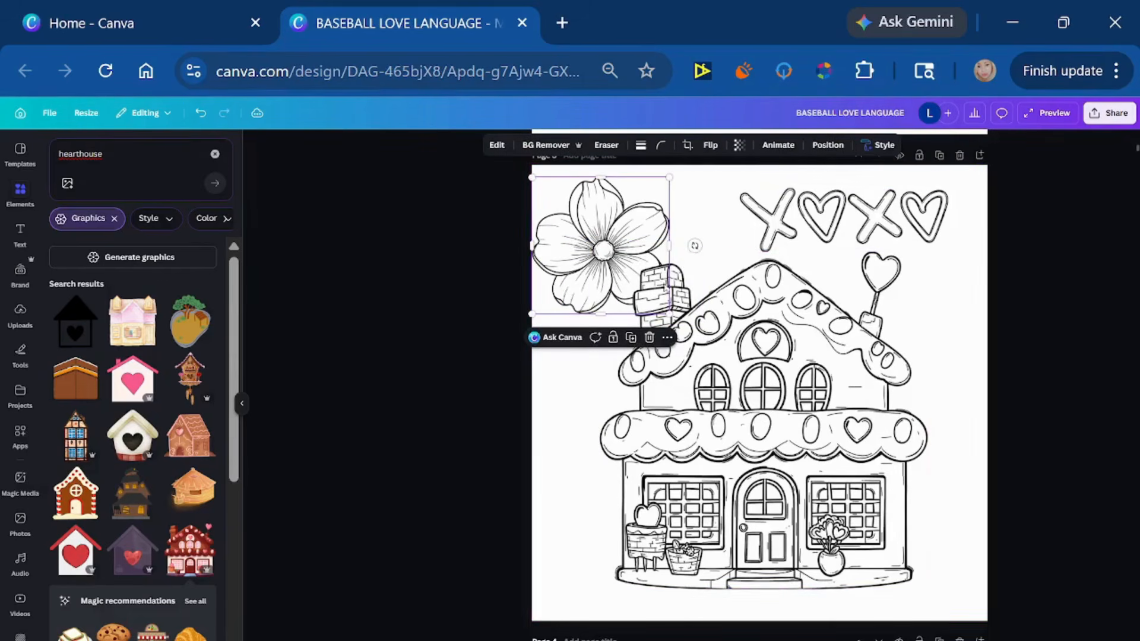
left_click_drag(775, 455, 772, 470)
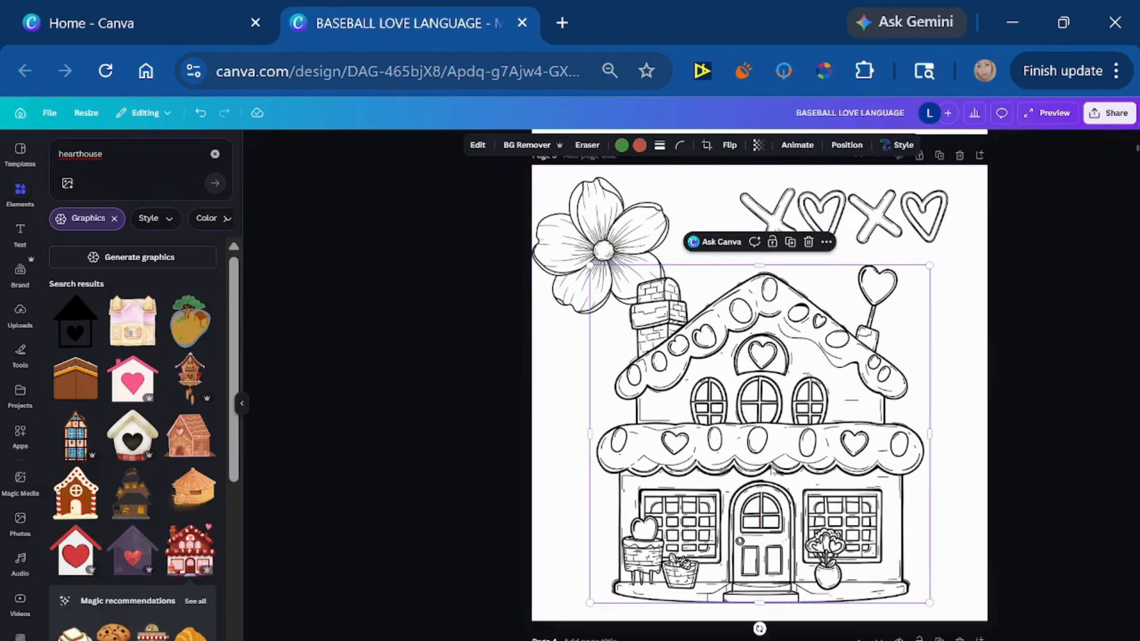